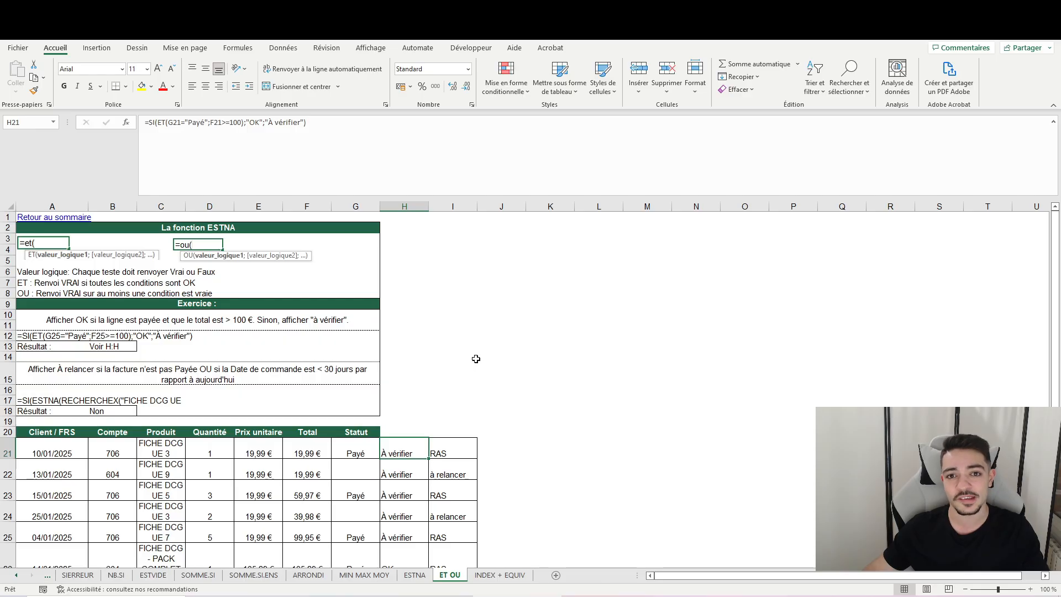
Review the formula list, useful shortcuts and time-saving tips on the SOMMAIRE sheet
click(489, 350)
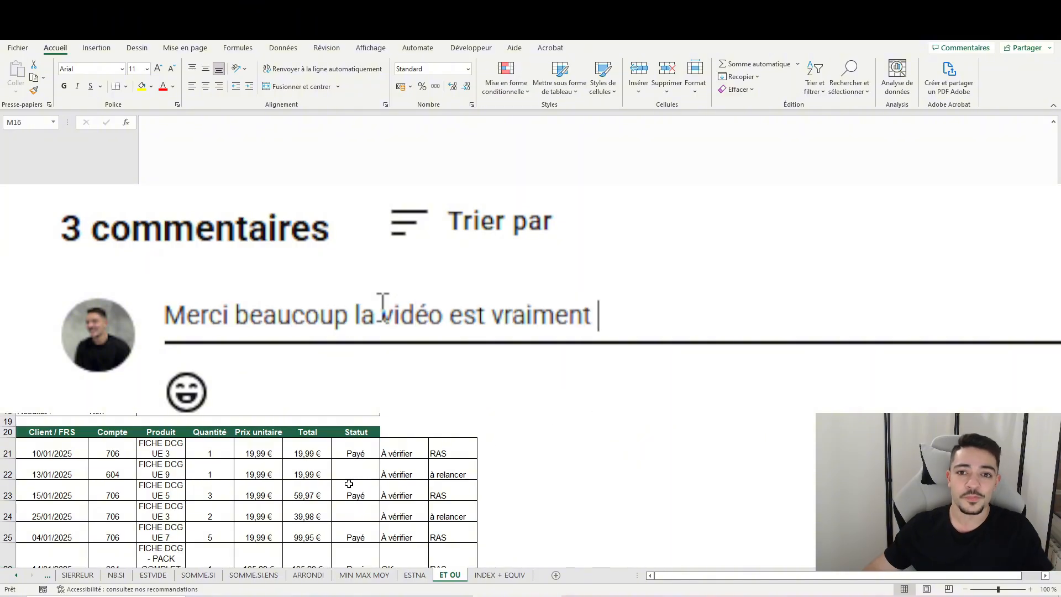
click(647, 386)
ctrl+click(16, 575)
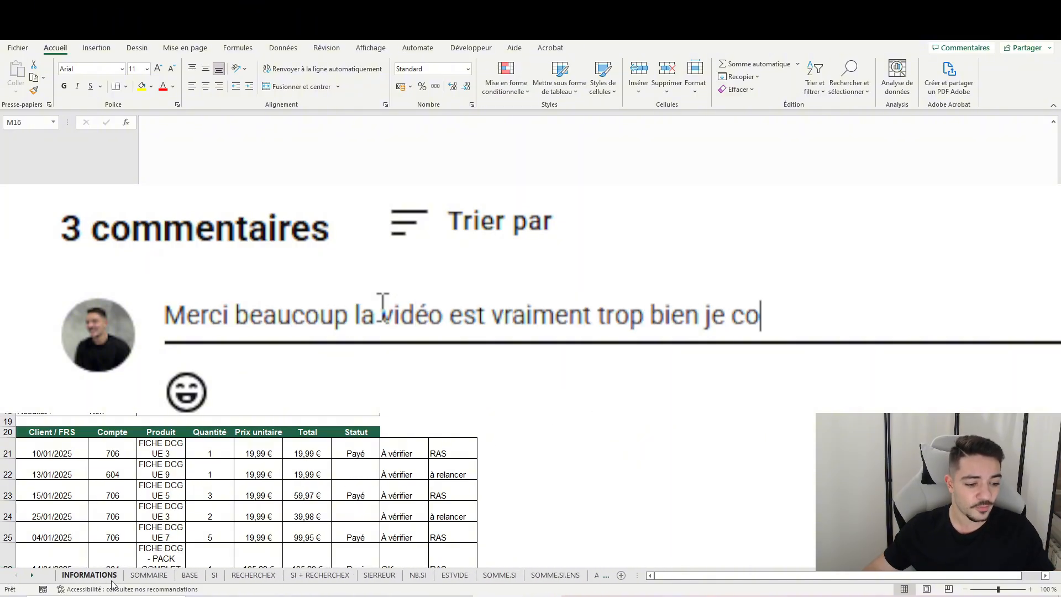
click(148, 575)
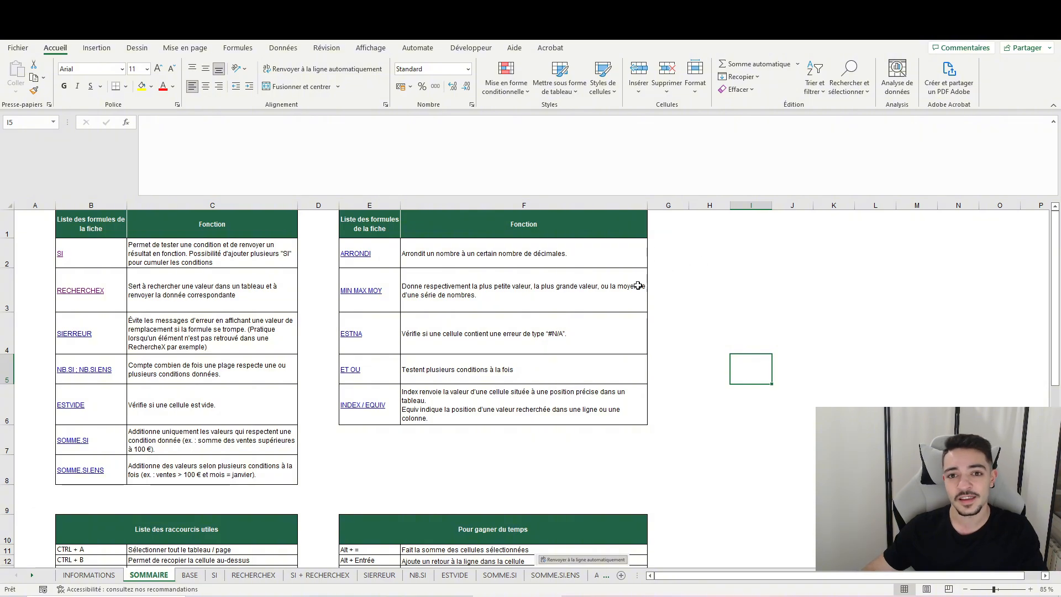
scroll(378, 335, down, 1)
scroll(221, 438, down, 1)
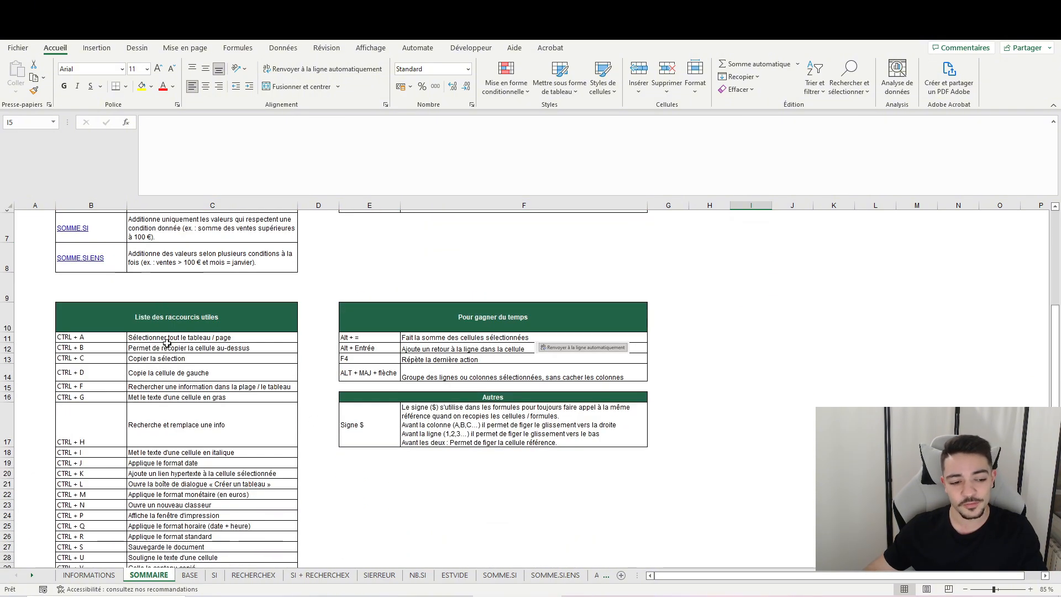
click(160, 308)
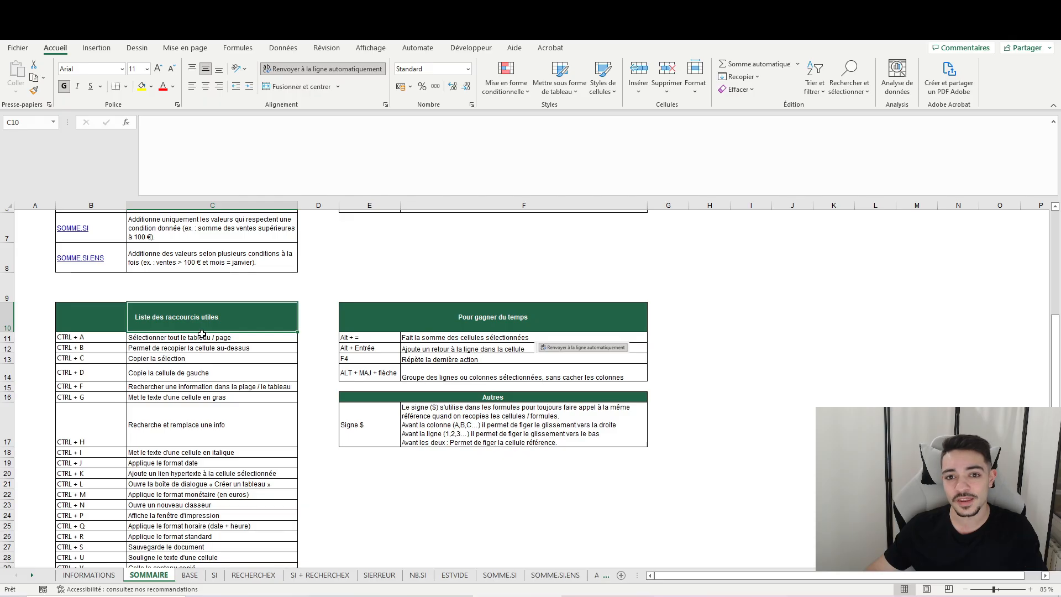
scroll(196, 347, down, 2)
scroll(340, 338, up, 2)
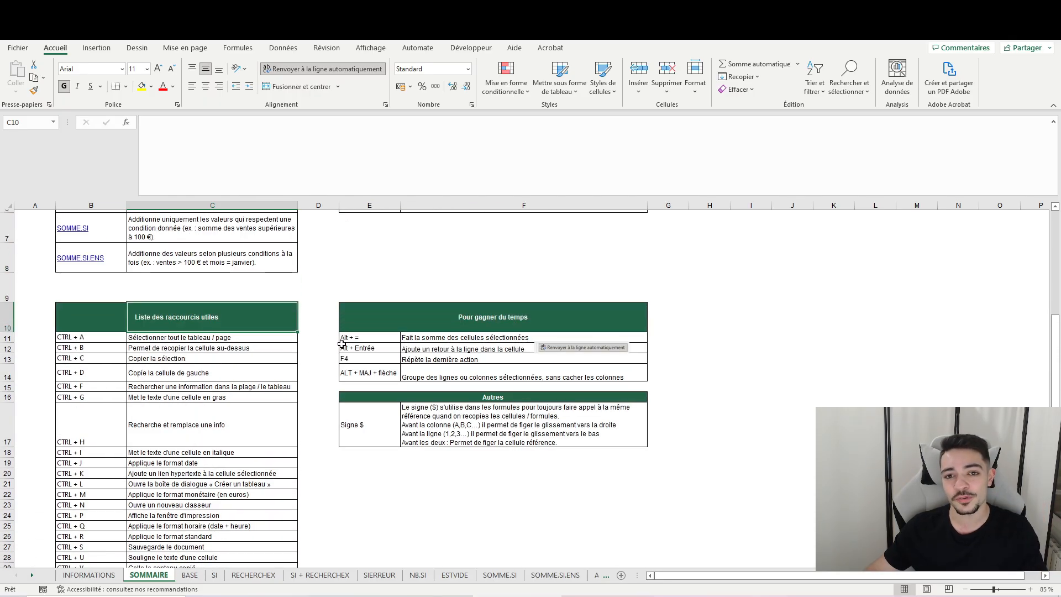
scroll(342, 344, up, 2)
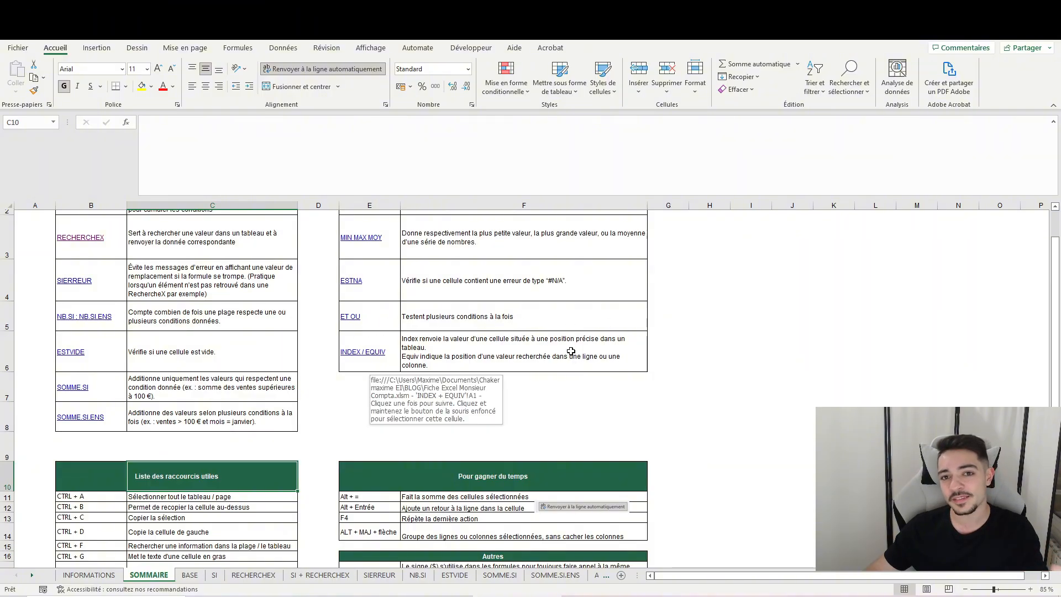
scroll(571, 351, up, 1)
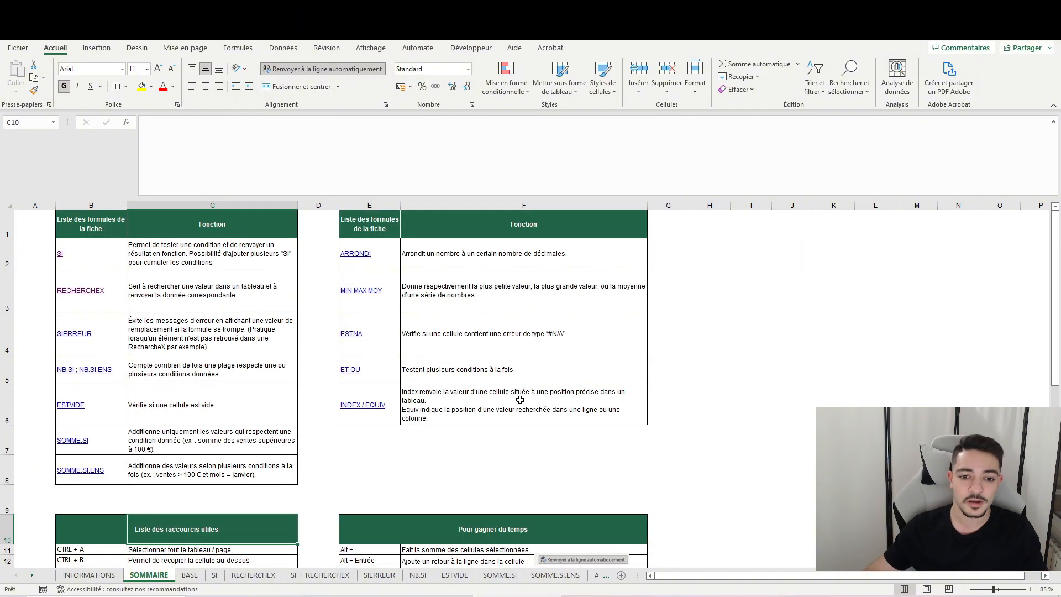
Return to the ET OU worksheet
click(31, 575)
click(32, 575)
click(32, 574)
click(31, 574)
click(31, 575)
click(31, 575)
click(455, 574)
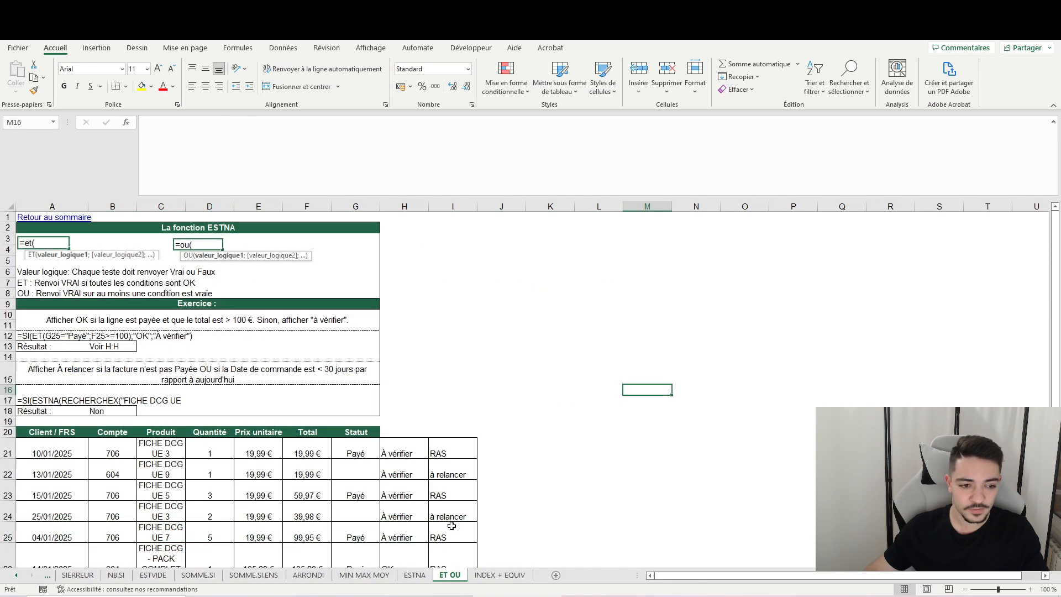
Examine the ET and OU syntax images and the explanations of both functions in A6:A8
click(50, 271)
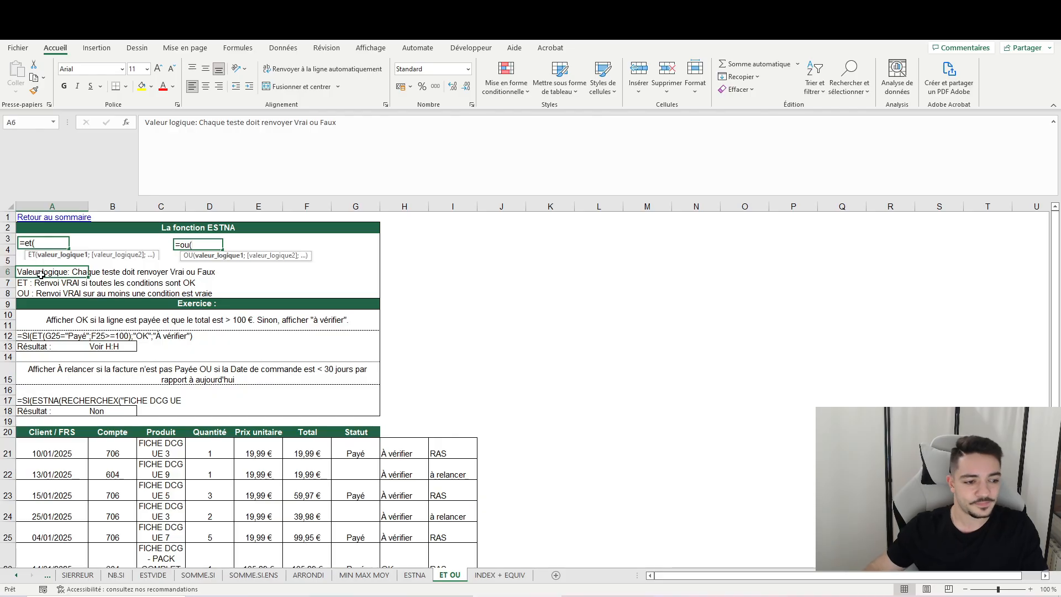
click(60, 250)
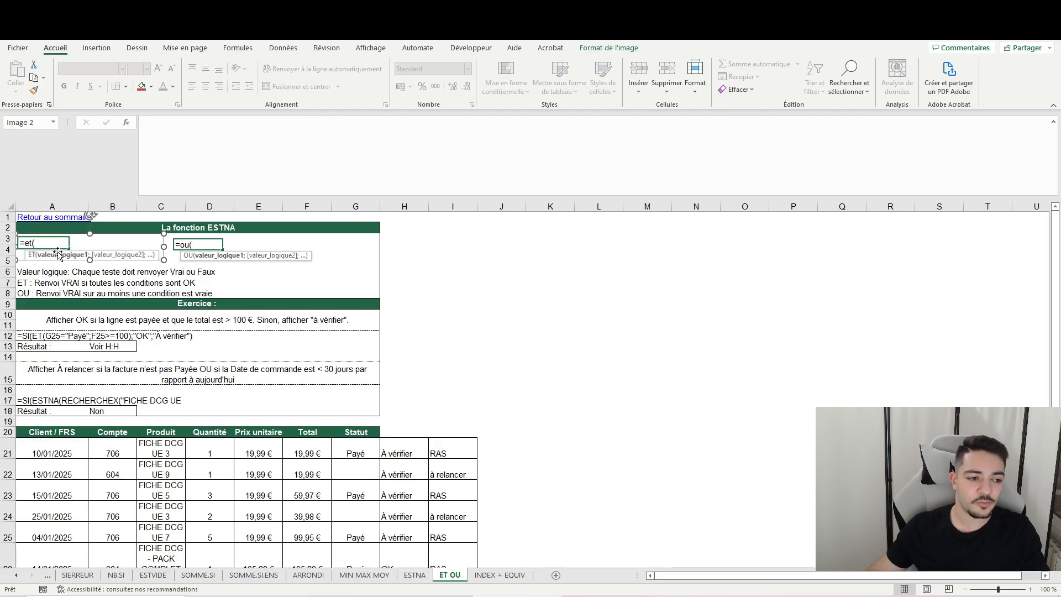
click(50, 271)
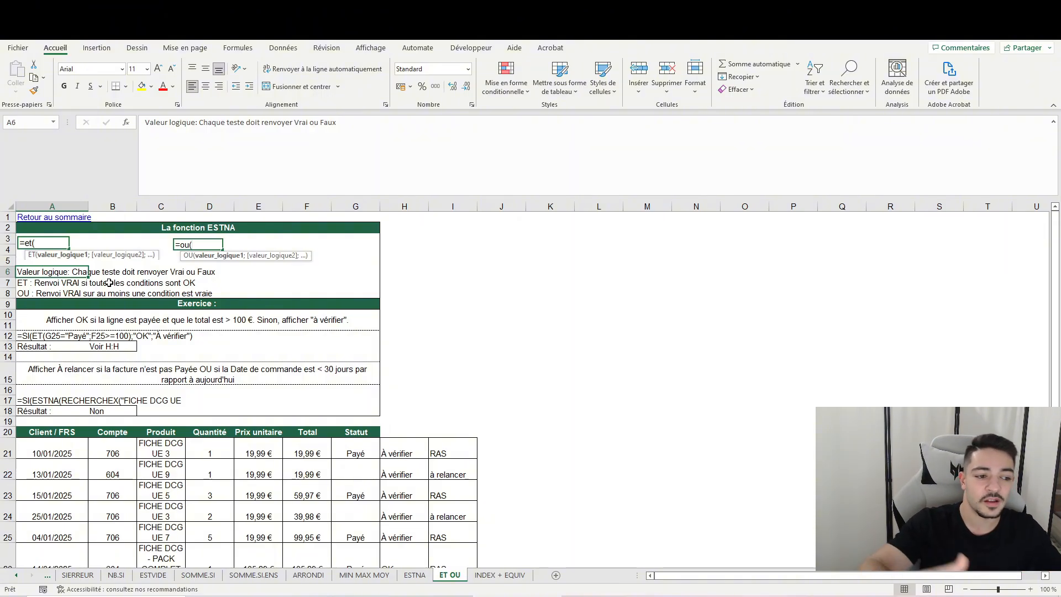
key(Down)
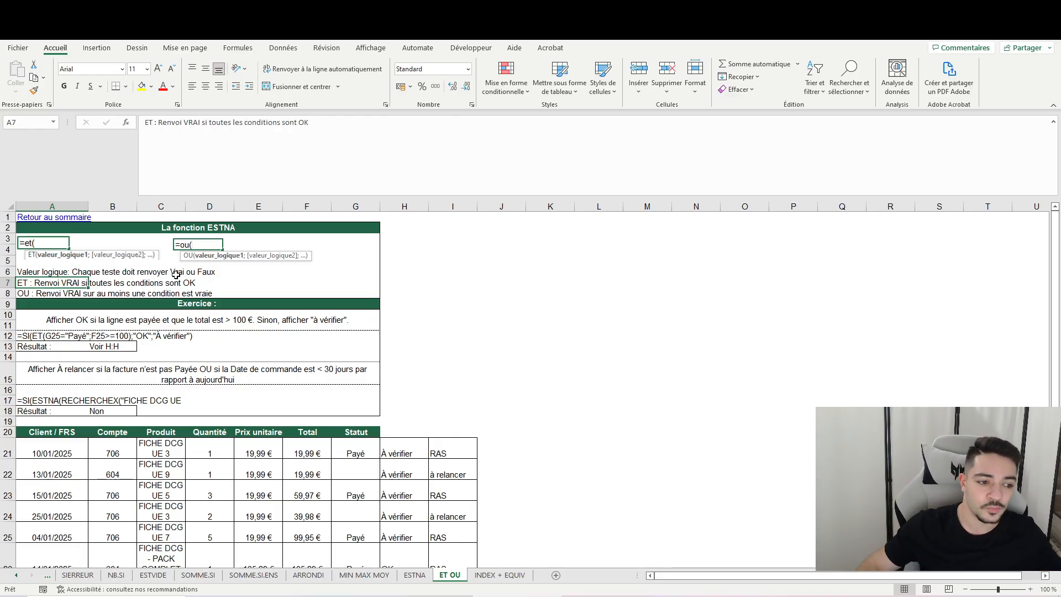
click(34, 296)
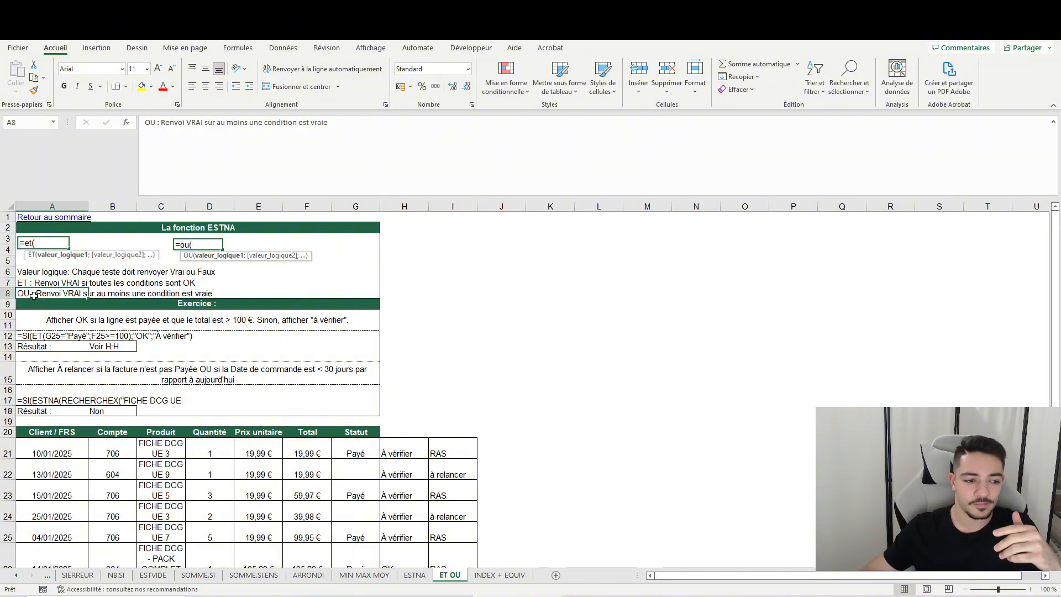
Read the first exercise statement in A10 and look over the orders table with its result in H21
click(136, 312)
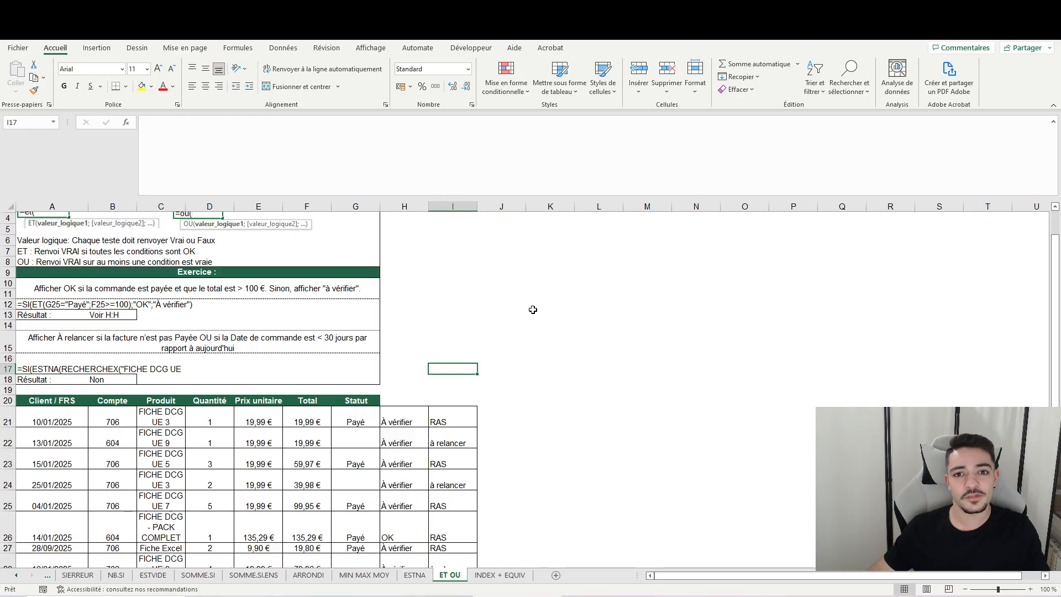
click(88, 283)
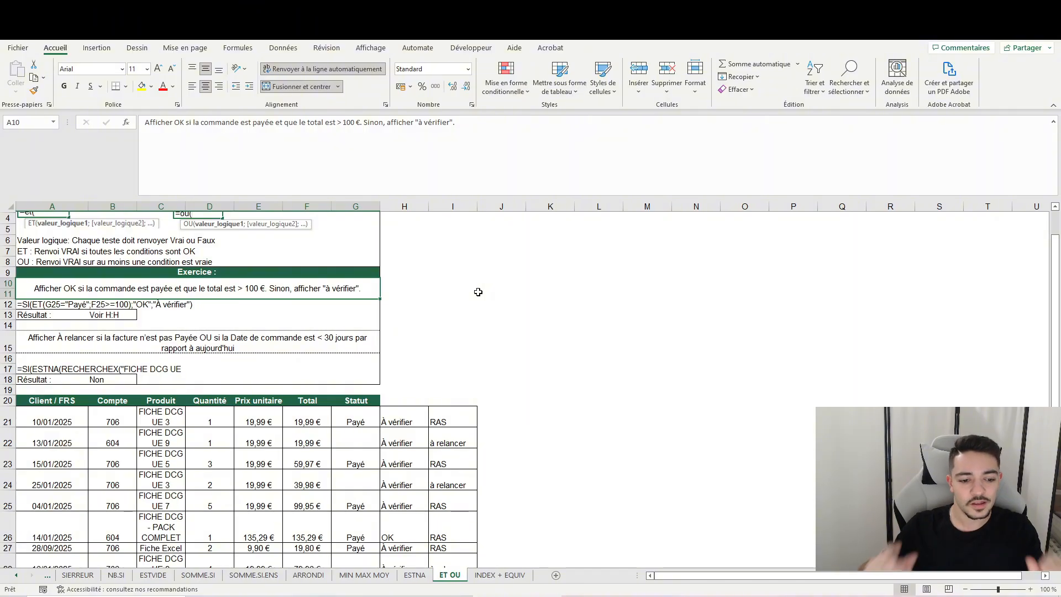
scroll(478, 292, down, 4)
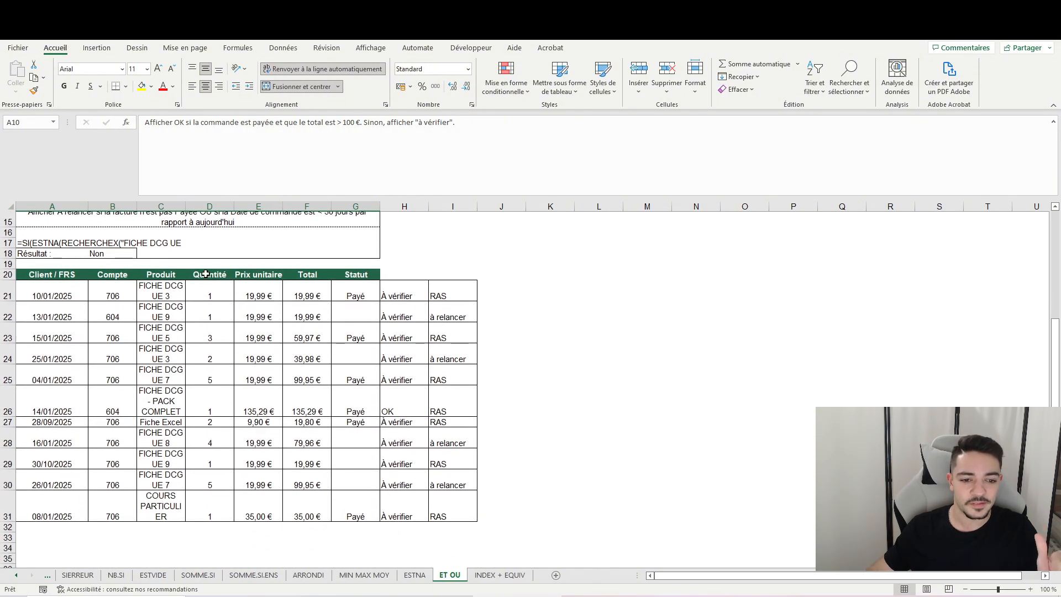
click(397, 285)
scroll(422, 299, up, 2)
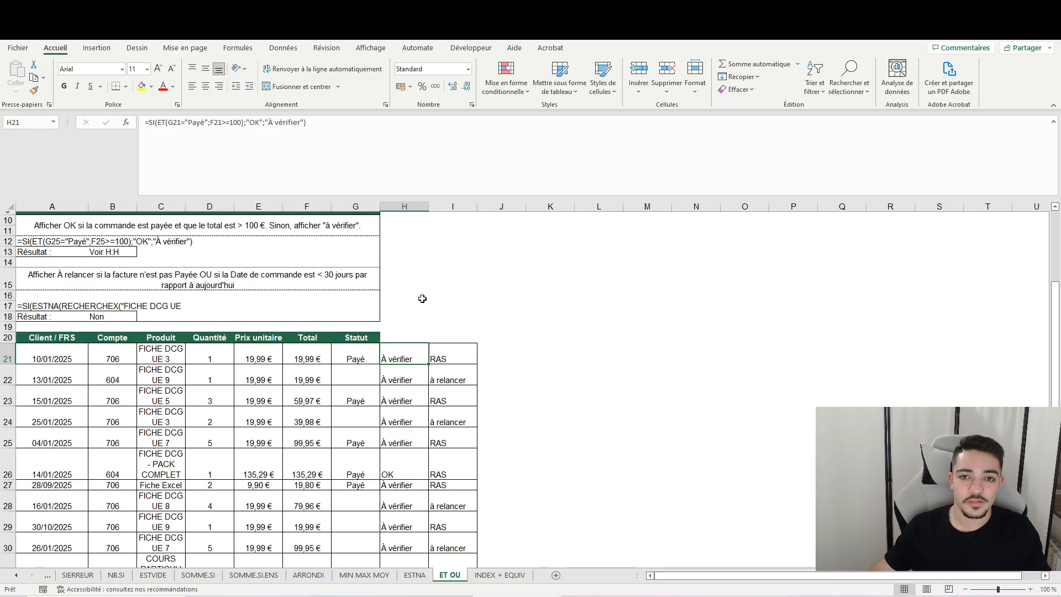
Examine the nested SI and ET formula in H21, along with the status cell G21 and total cell F21 it tests
click(151, 121)
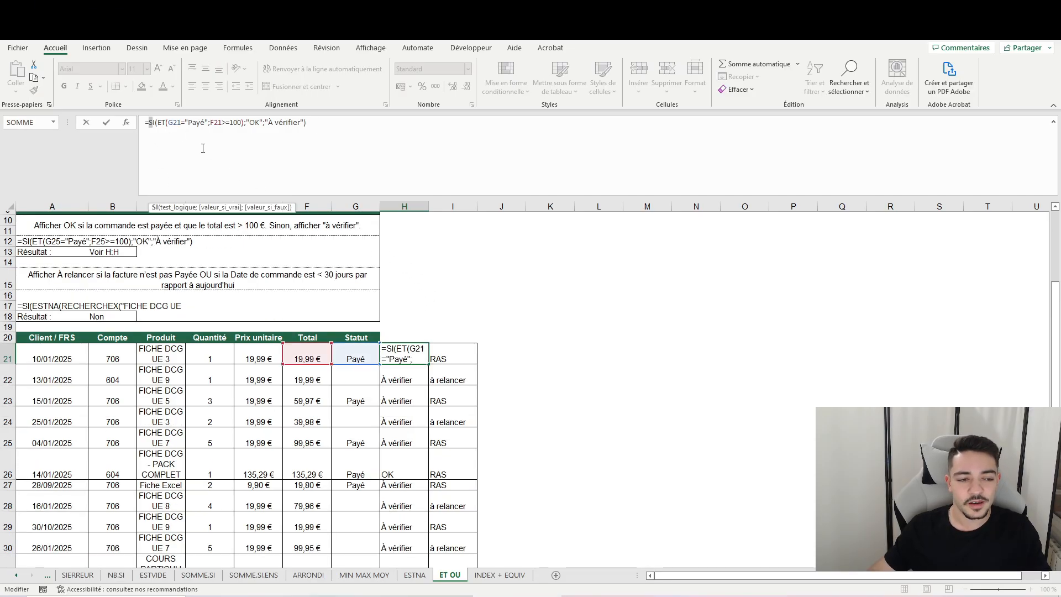
click(150, 128)
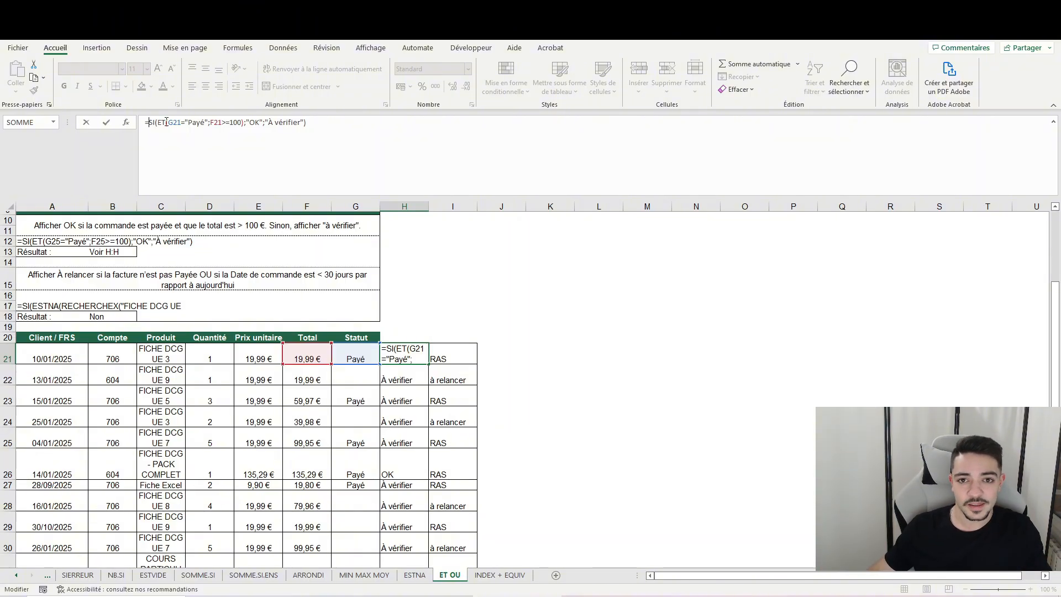
click(166, 122)
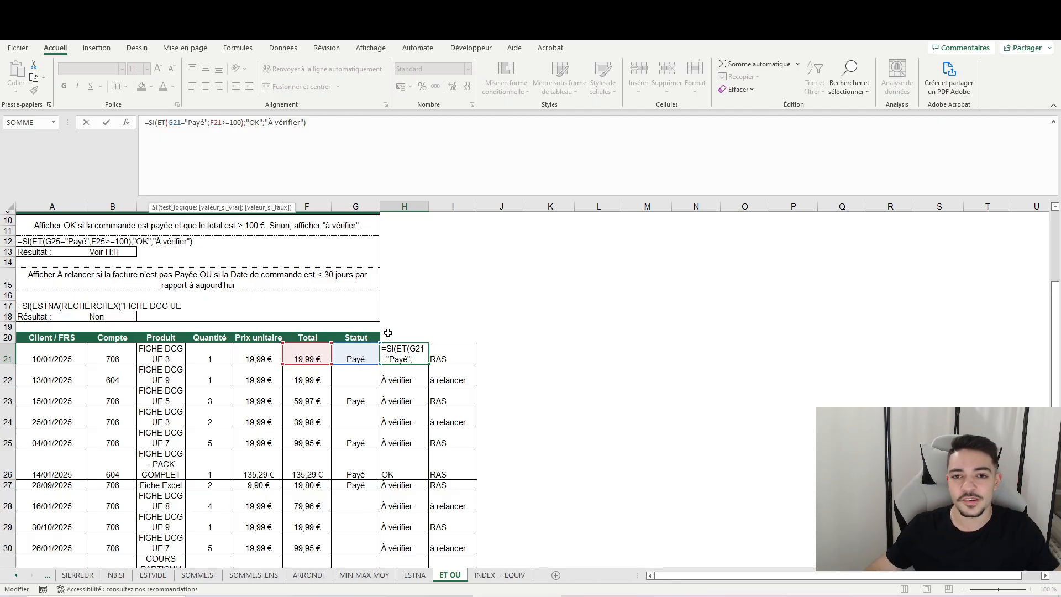
key(ctrl+Return)
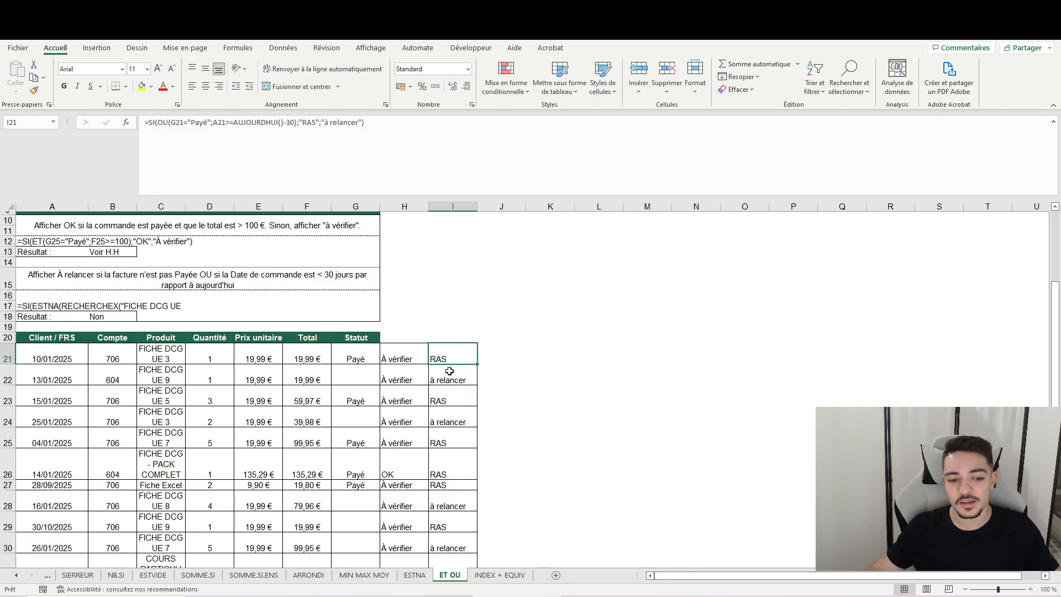
click(360, 352)
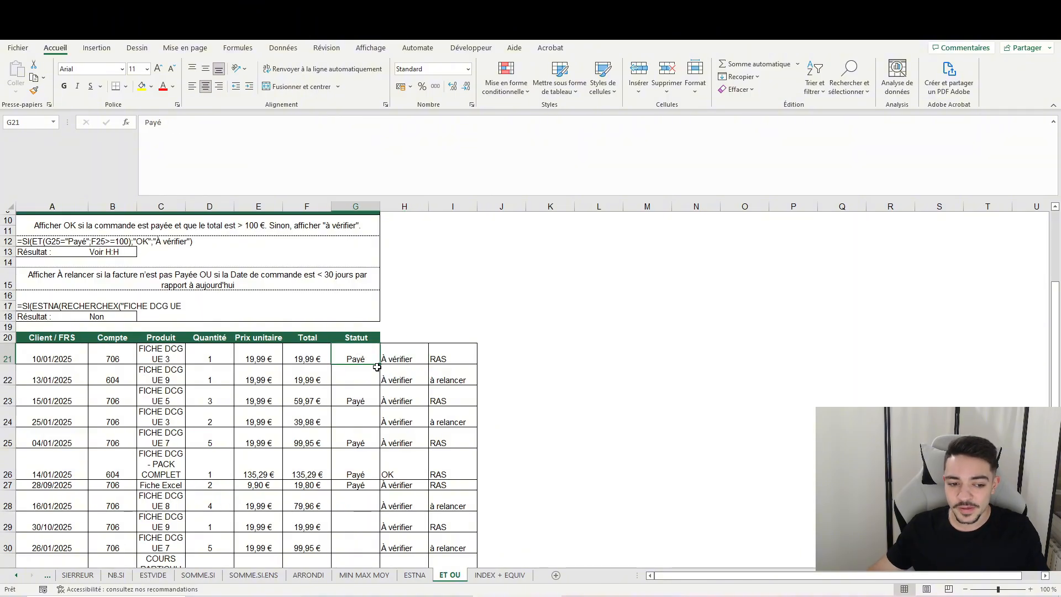
click(323, 375)
key(Up)
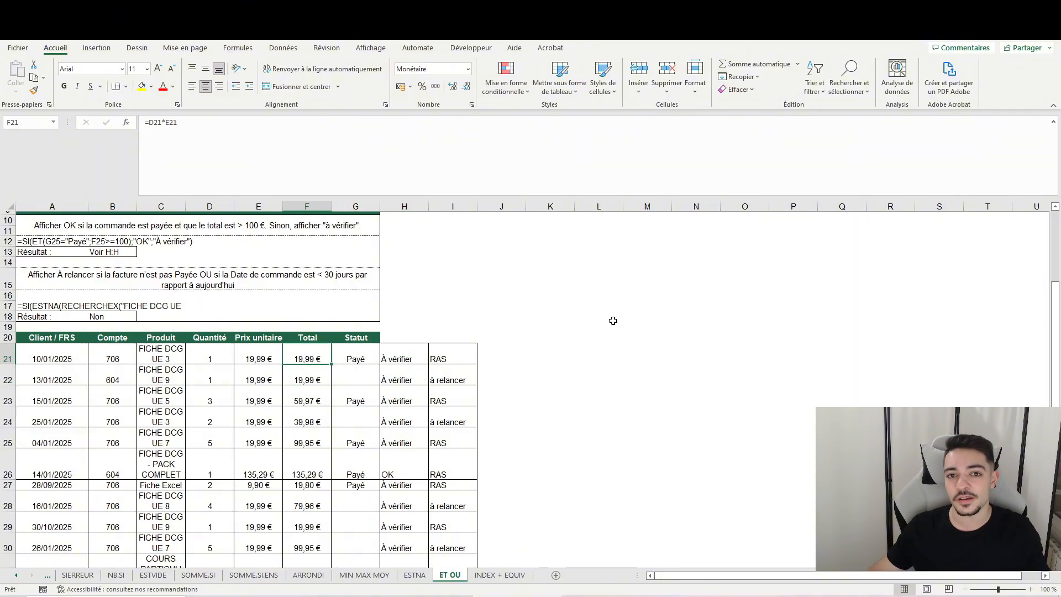
click(393, 351)
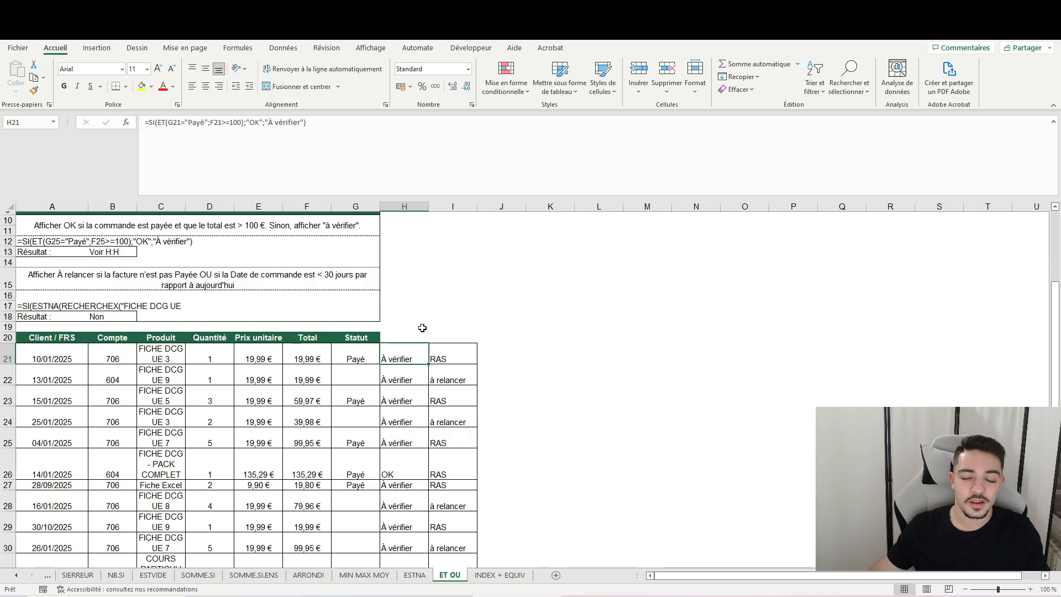
Inspect the formula in H22 and the cells it references, leaving it unmodified
scroll(446, 334, down, 2)
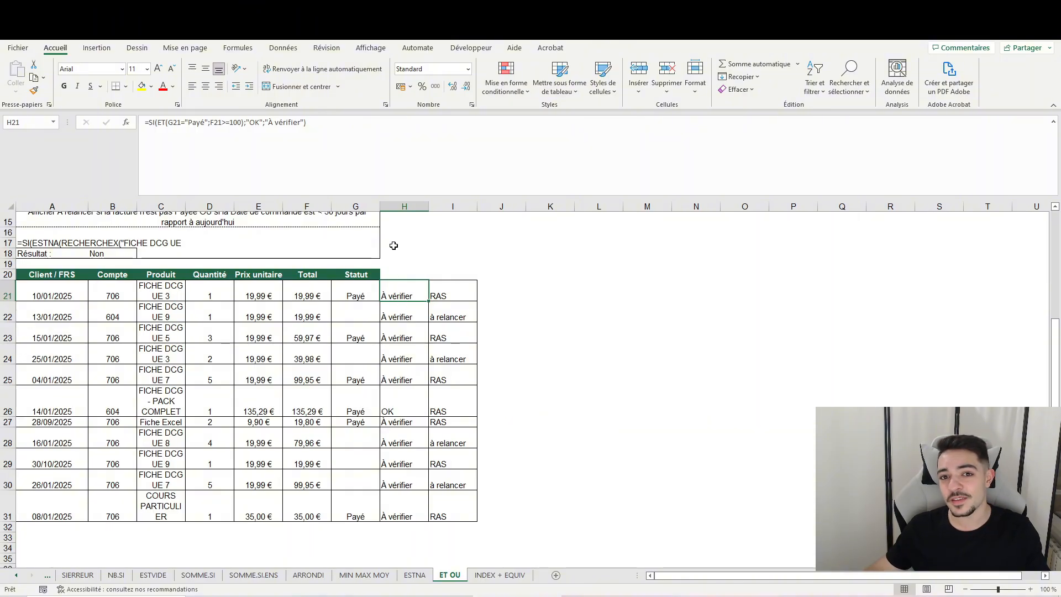
scroll(462, 343, up, 1)
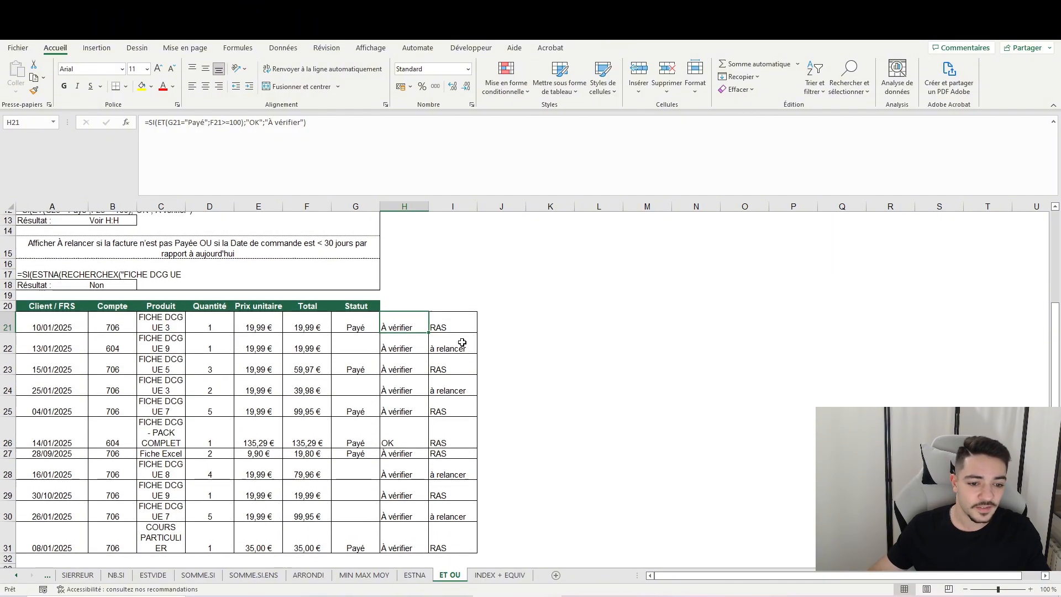
scroll(464, 350, down, 1)
click(403, 316)
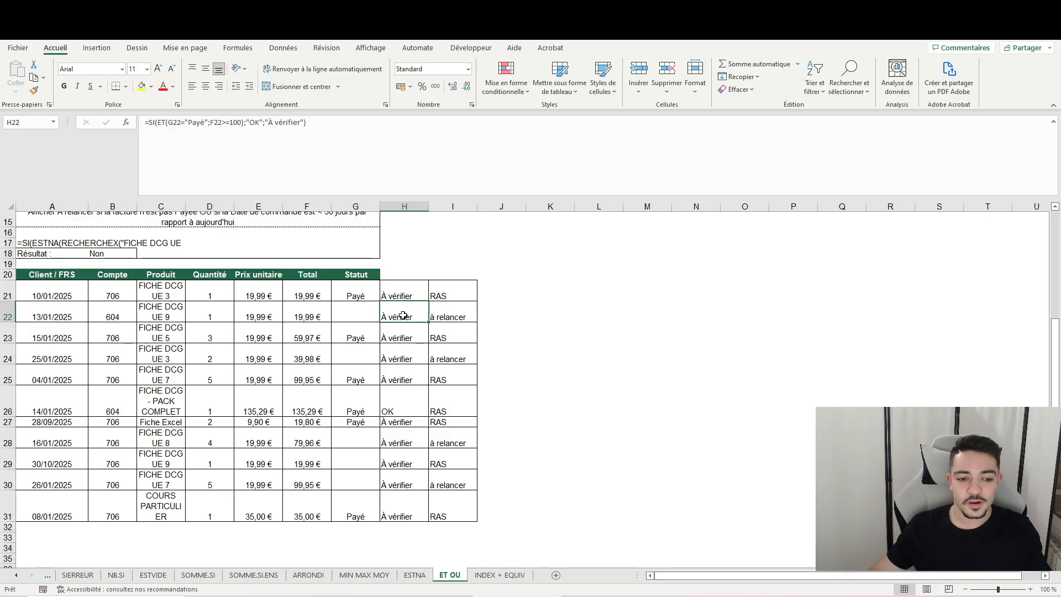
double_click(403, 316)
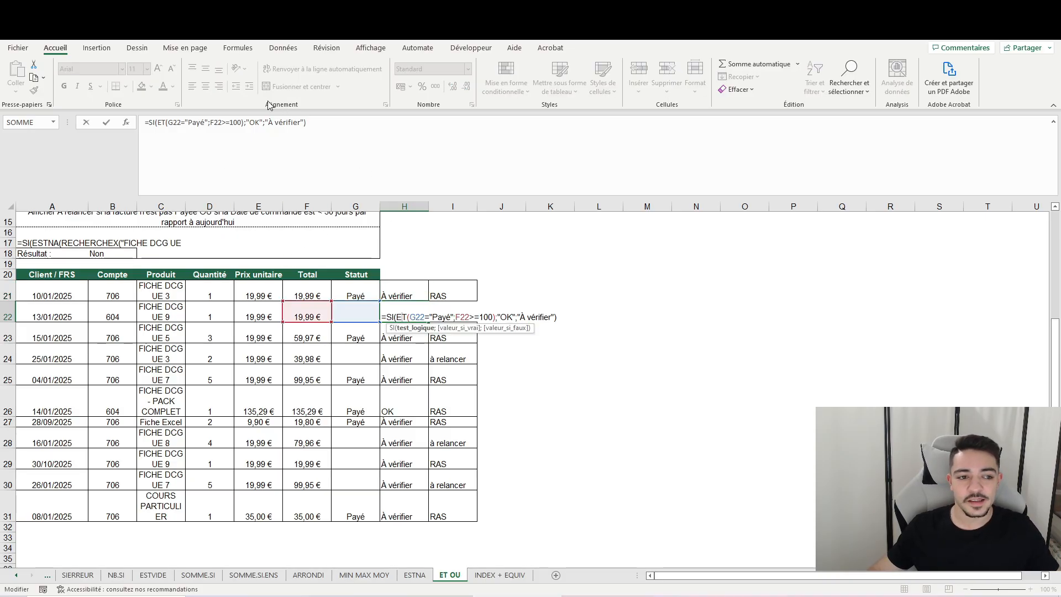
key(Tab)
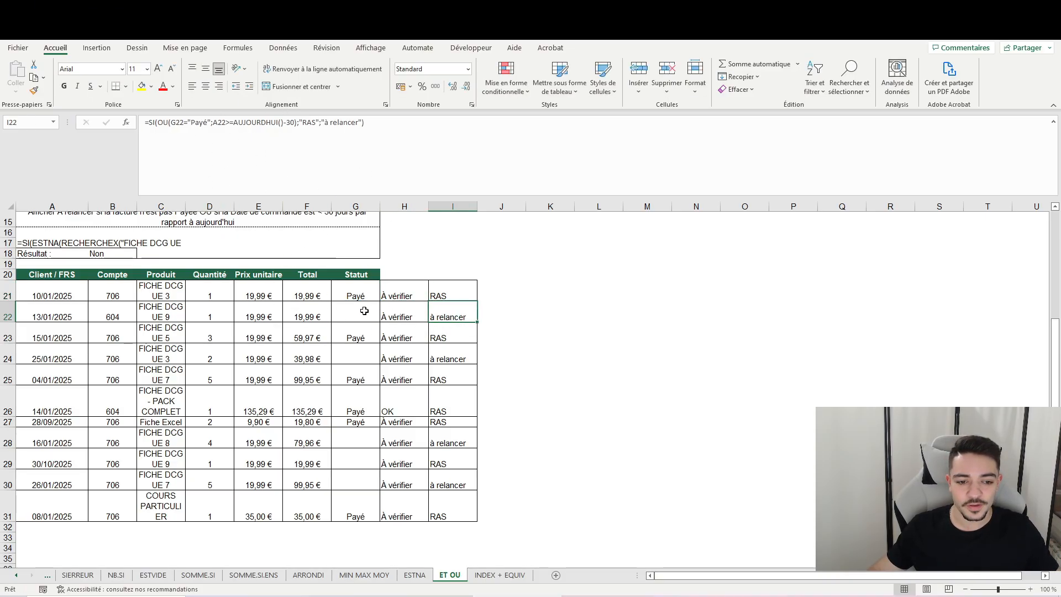
Clear H22:H31 and fill the H21 formula back down to row 31
click(408, 287)
drag(417, 310, 405, 505)
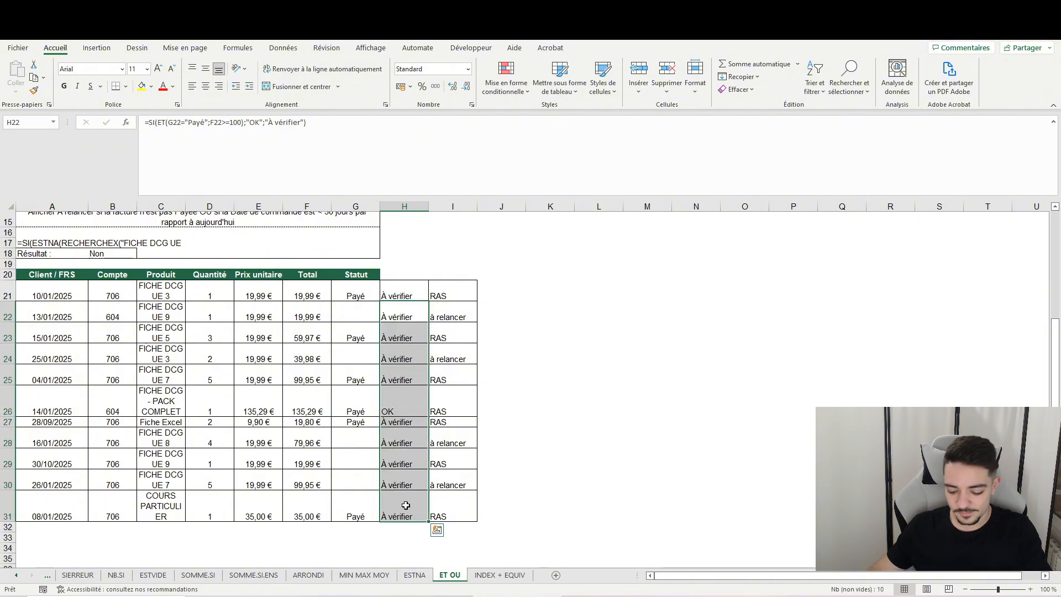
key(Delete)
click(411, 295)
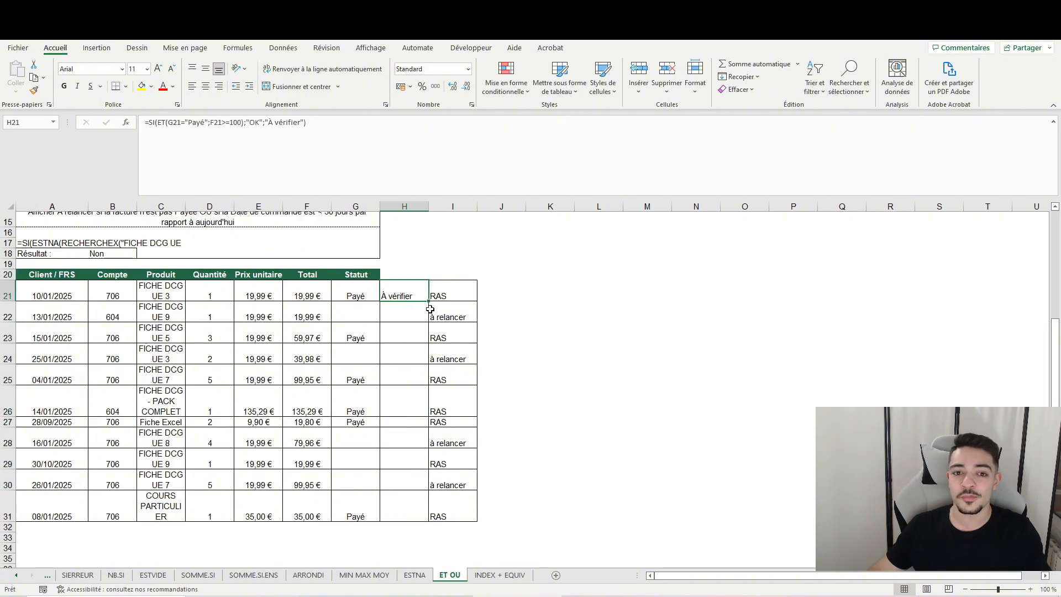
double_click(429, 300)
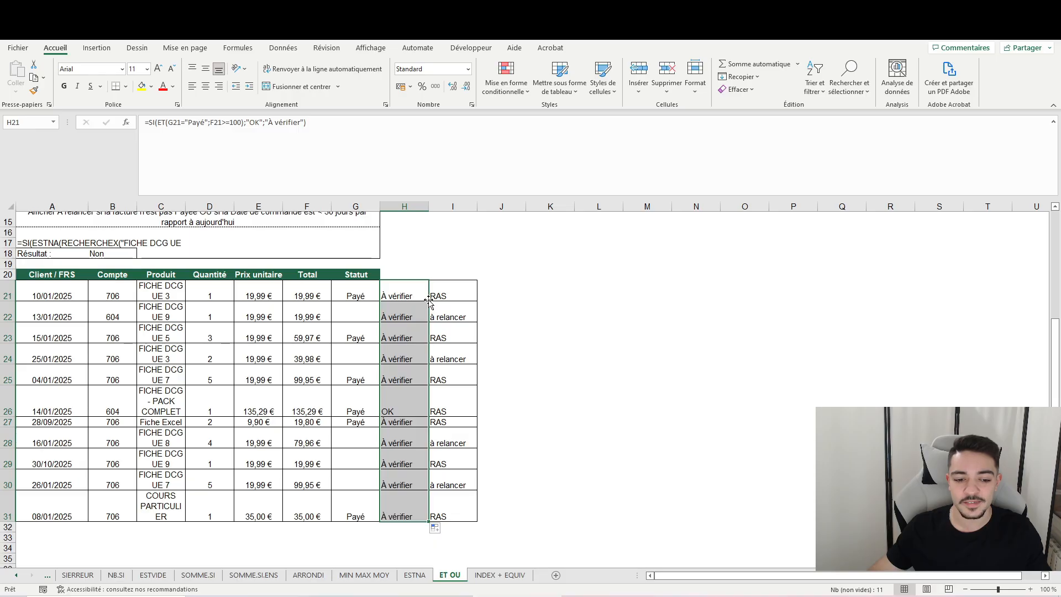
Clear the contents of H22:H31 again and select the remaining formula cell H21
click(428, 300)
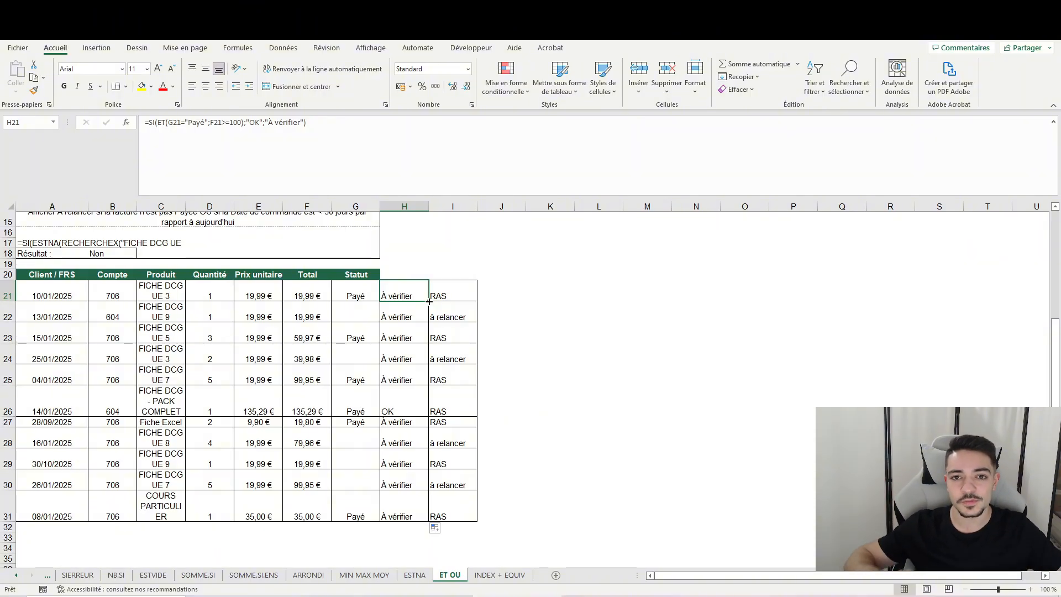
drag(407, 315, 403, 511)
key(Delete)
click(399, 290)
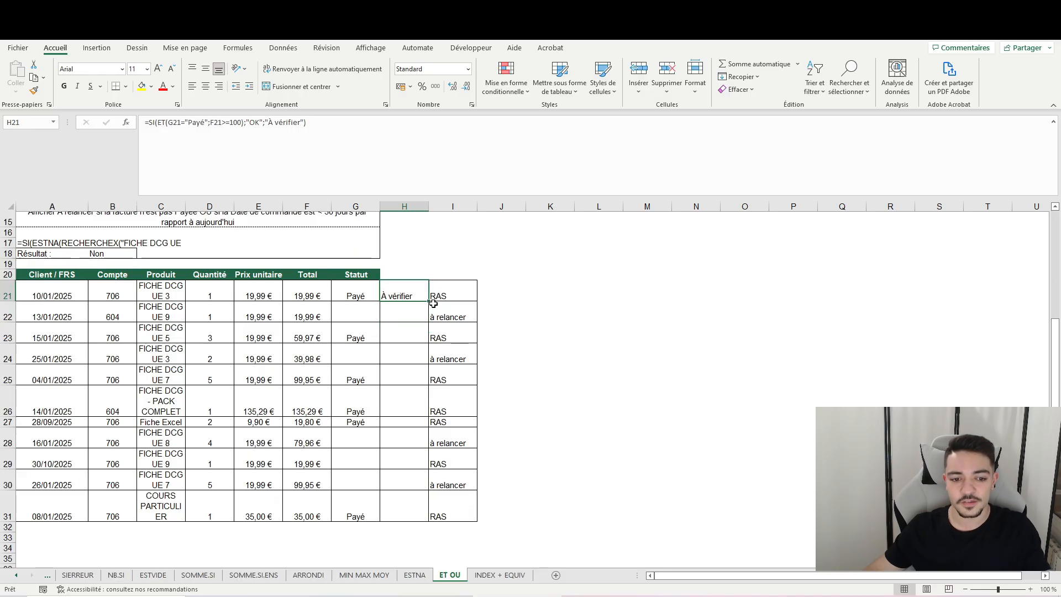
Fill the H21 formula down to H31 and compare the totals and statuses of several rows with their results
double_click(428, 299)
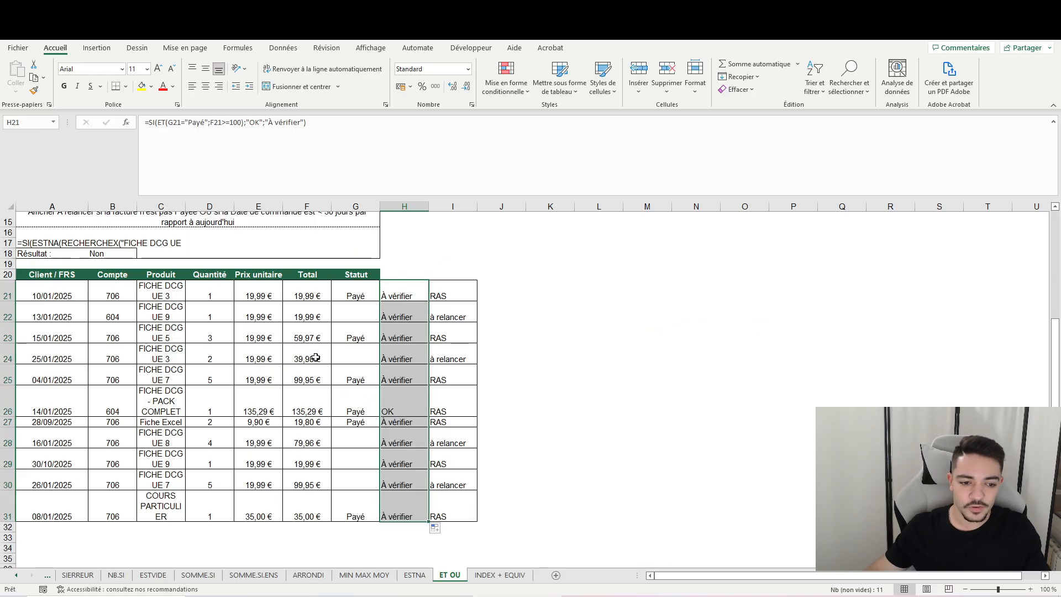
drag(316, 358, 405, 360)
drag(314, 377, 402, 377)
drag(312, 438, 402, 440)
drag(316, 463, 402, 464)
drag(315, 483, 405, 486)
drag(315, 511, 403, 512)
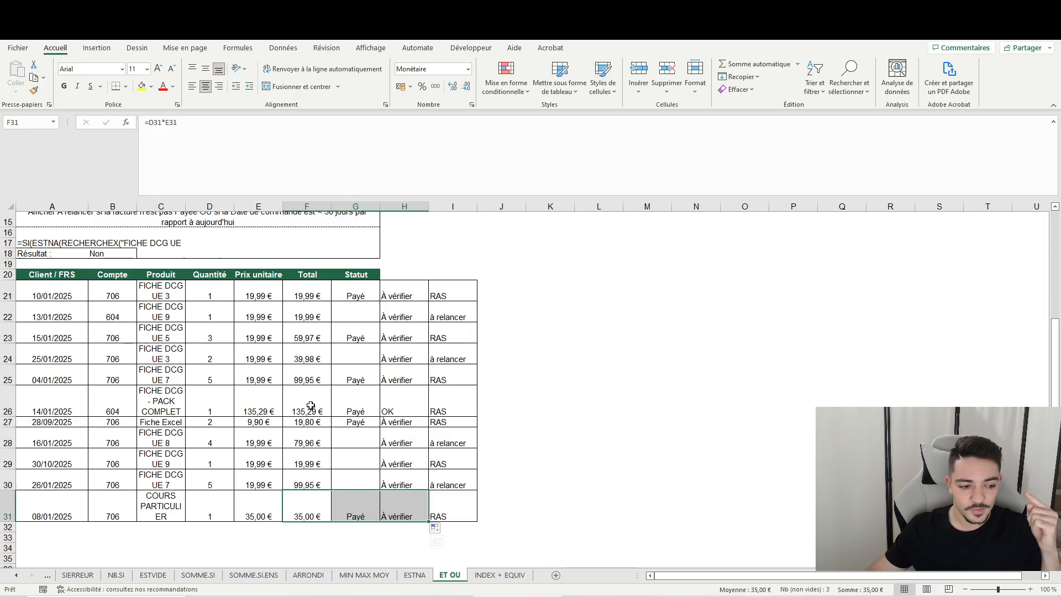
drag(301, 404, 370, 407)
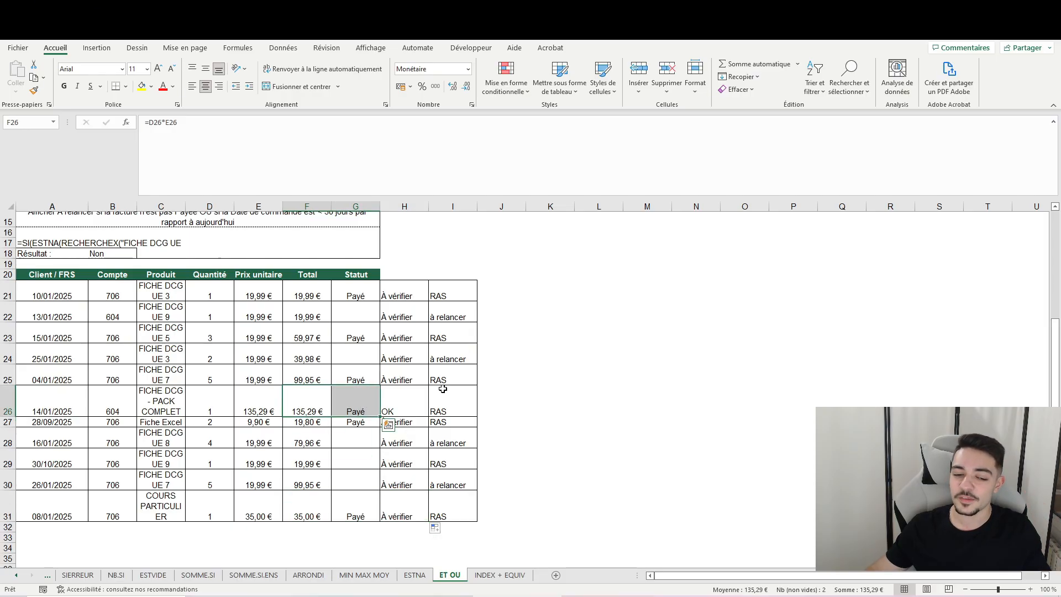
Inspect the SI and ET formula in H26 and the cells it references, leaving it unmodified
click(403, 394)
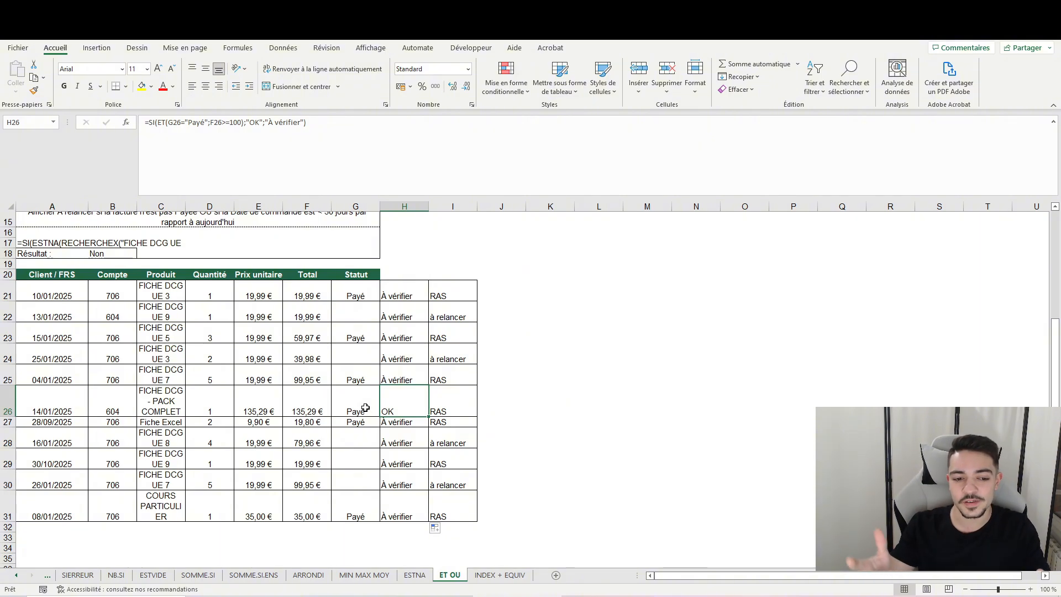
click(253, 123)
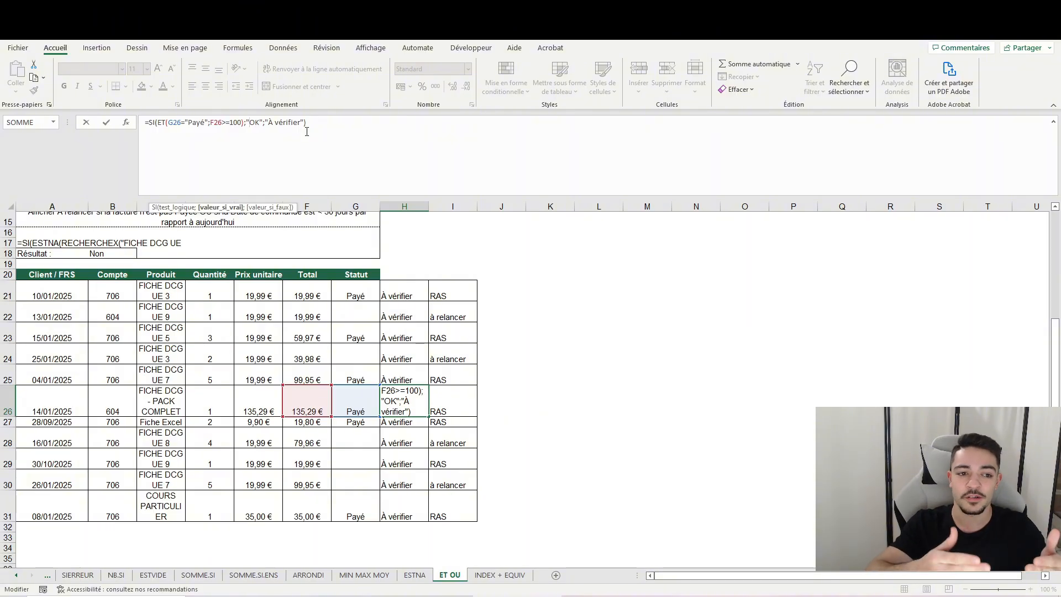
key(Return)
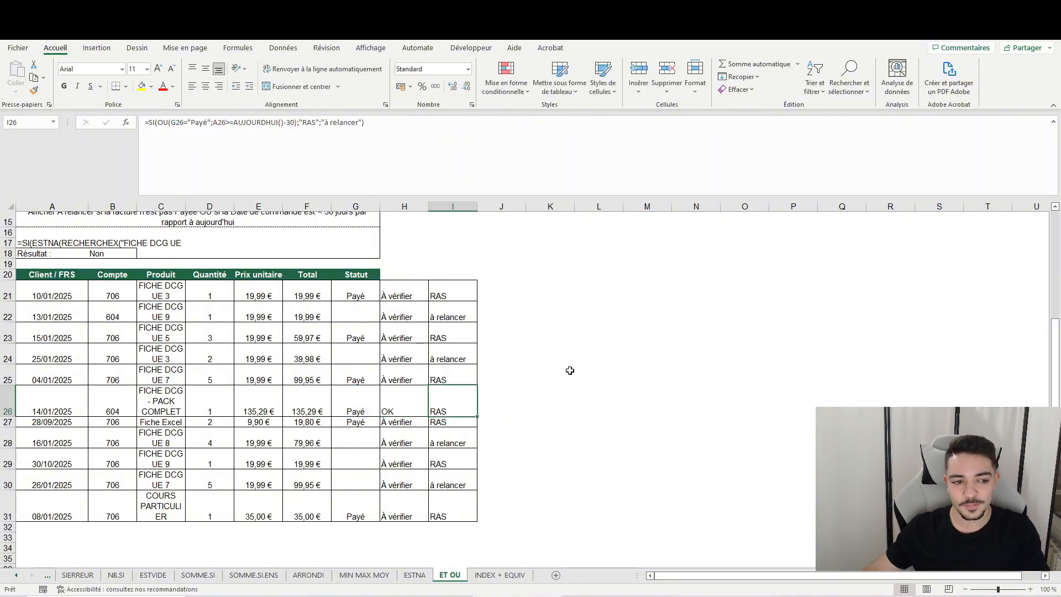
Read the second exercise's instruction in A15 about unpaid invoices and the order date
scroll(540, 367, up, 2)
click(233, 293)
click(243, 277)
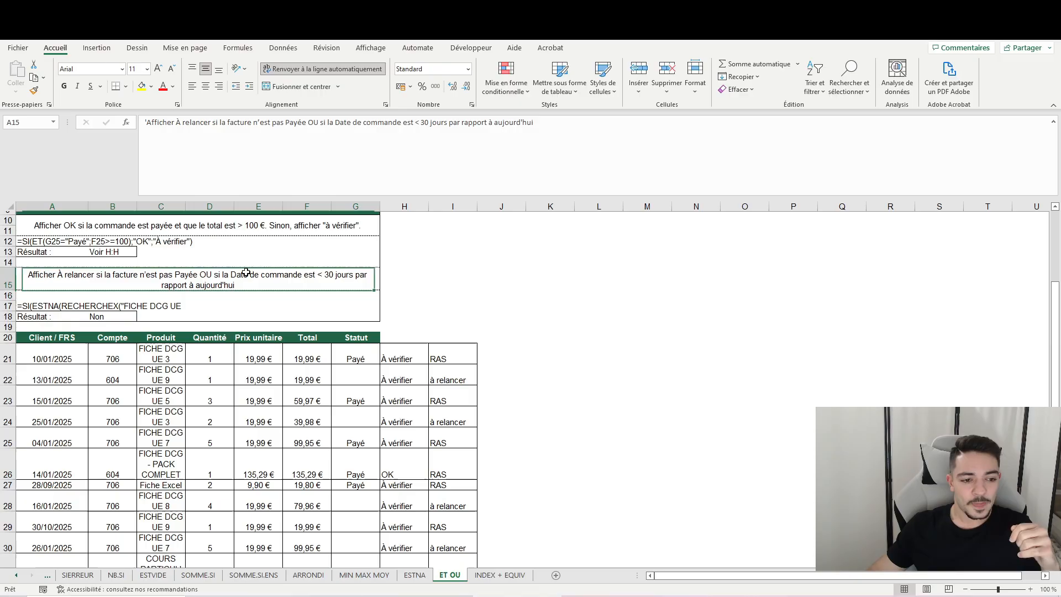
click(420, 279)
scroll(310, 336, up, 2)
click(74, 348)
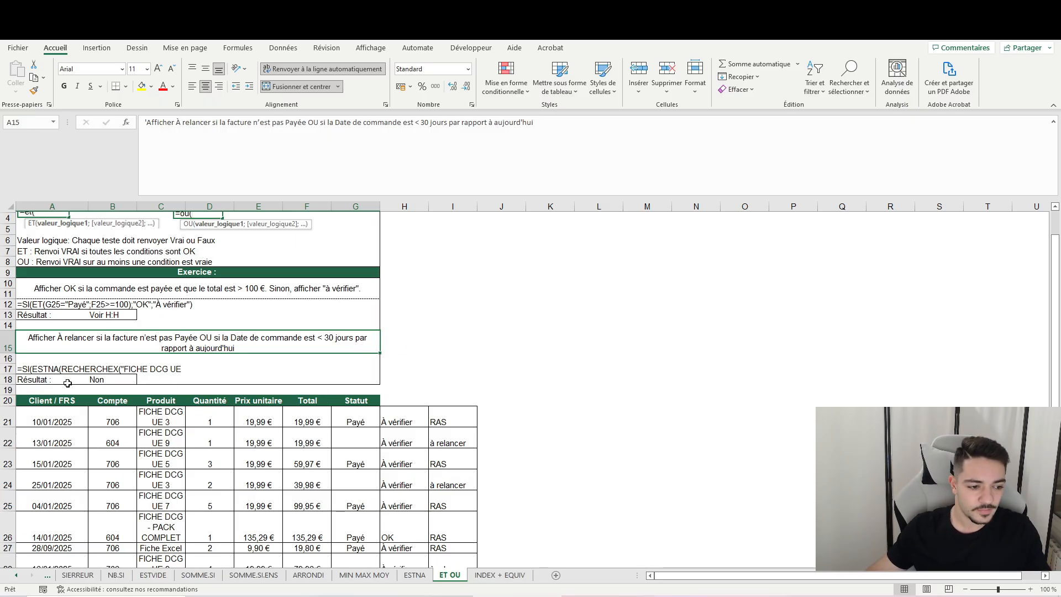
Examine the SI and OU formula in I21, along with the order dates in A21:A31 that the column tests
scroll(68, 383, down, 1)
click(465, 387)
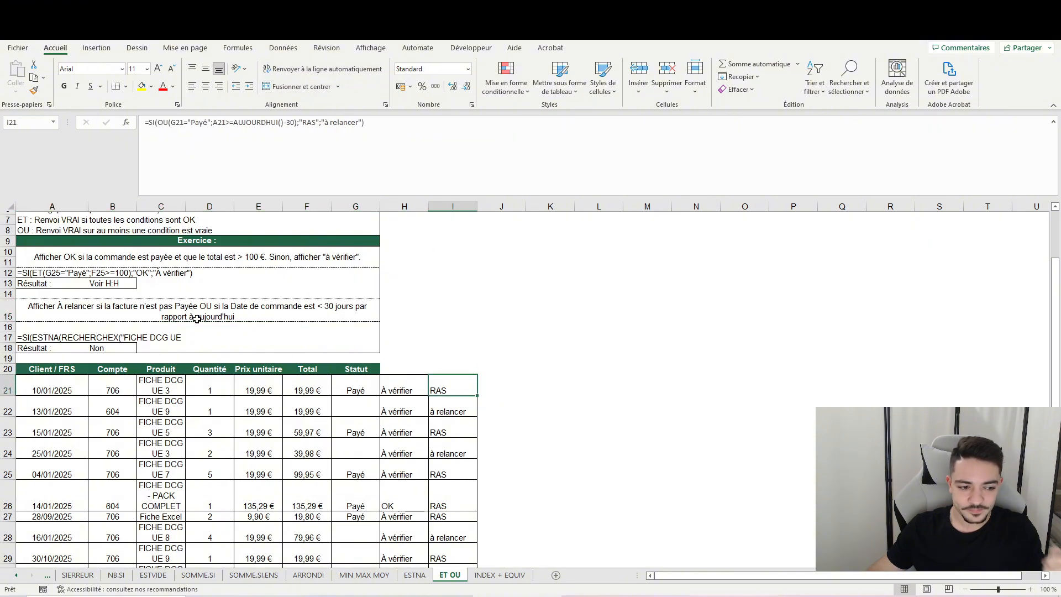
scroll(75, 343, down, 3)
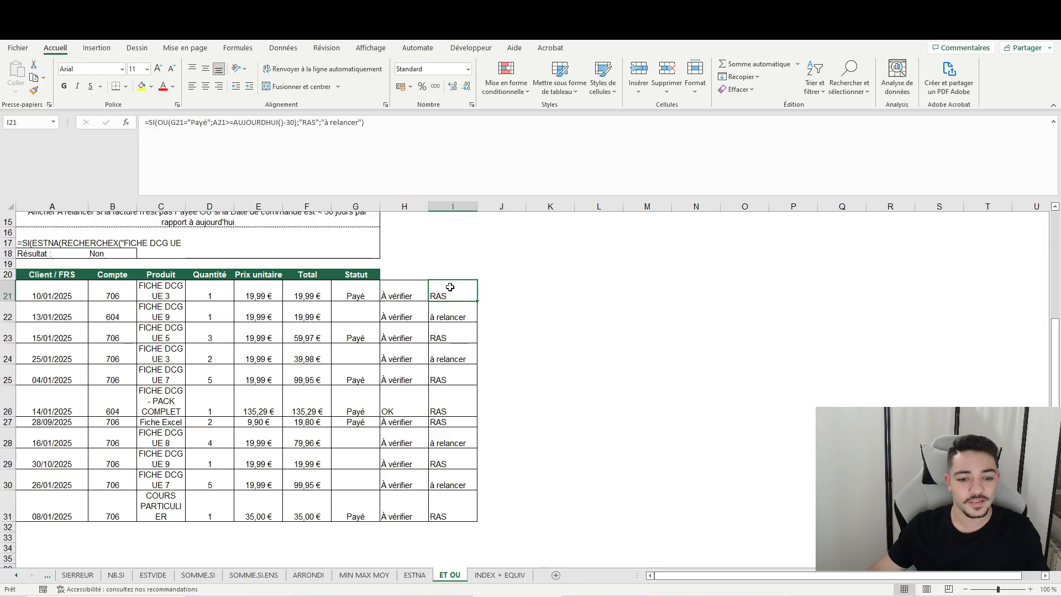
drag(79, 297, 72, 516)
click(619, 293)
click(434, 290)
double_click(433, 290)
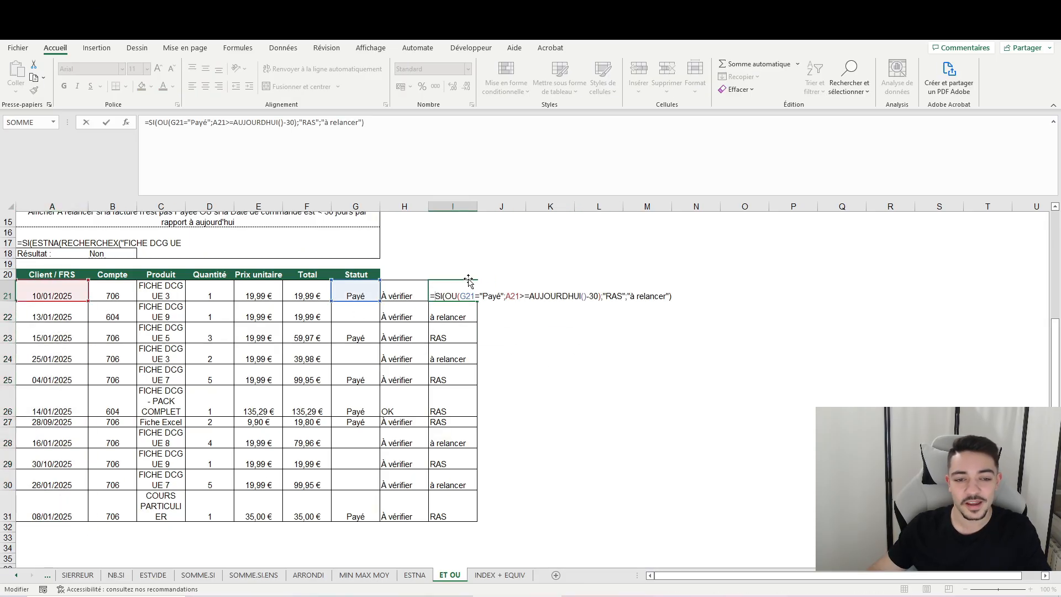
click(463, 313)
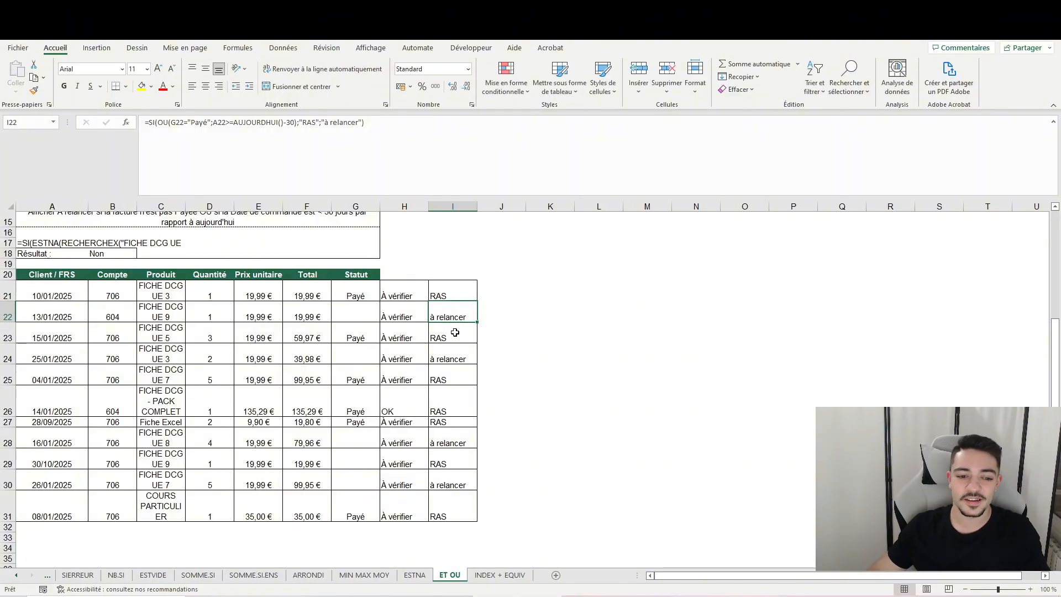
Compare the Statut cells with the column I results for rows 21 to 24
click(365, 314)
click(467, 320)
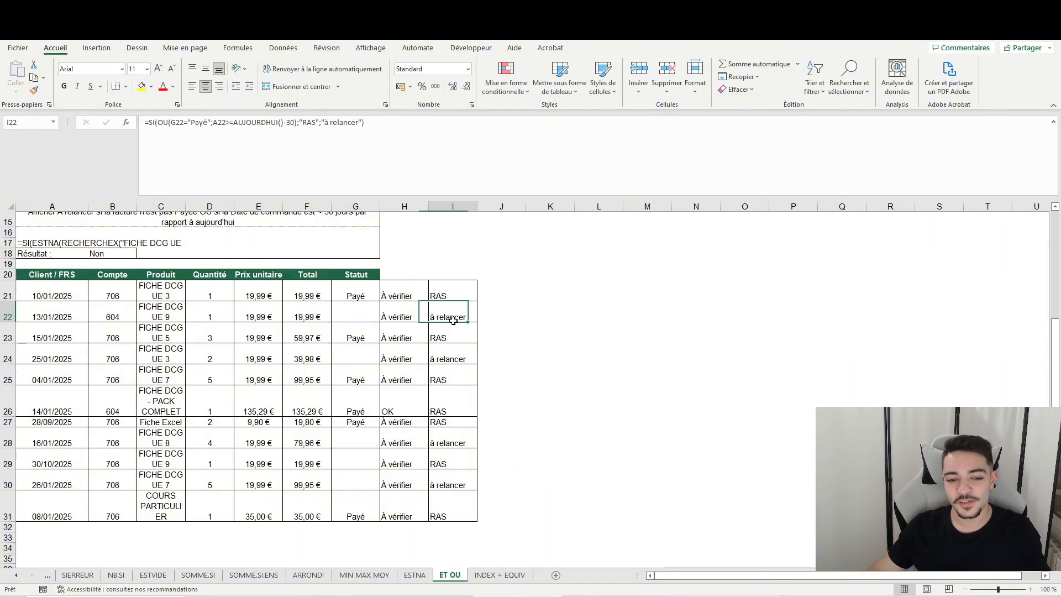
click(447, 343)
click(447, 358)
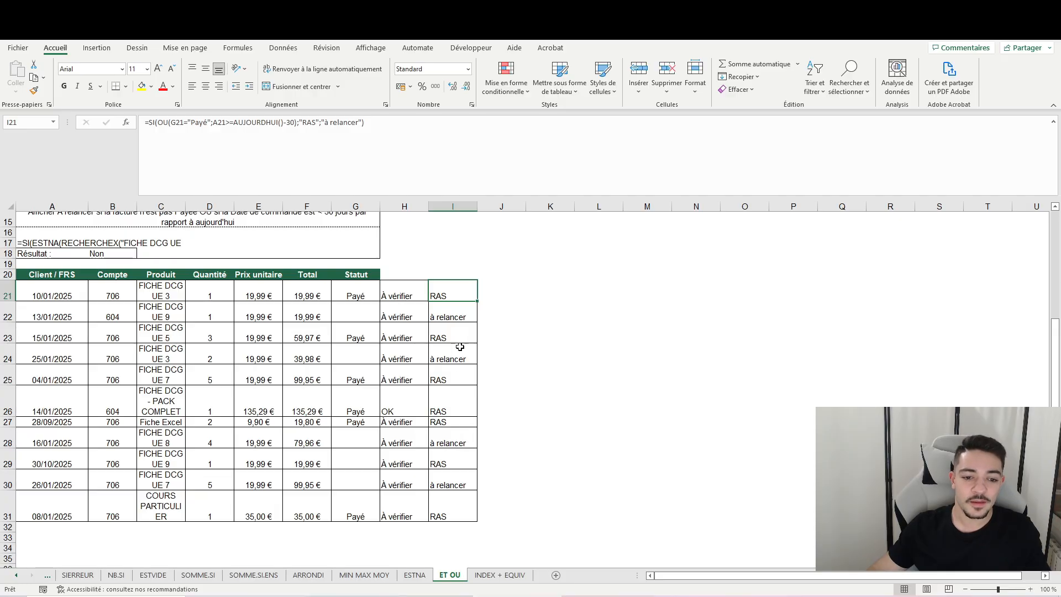
click(455, 316)
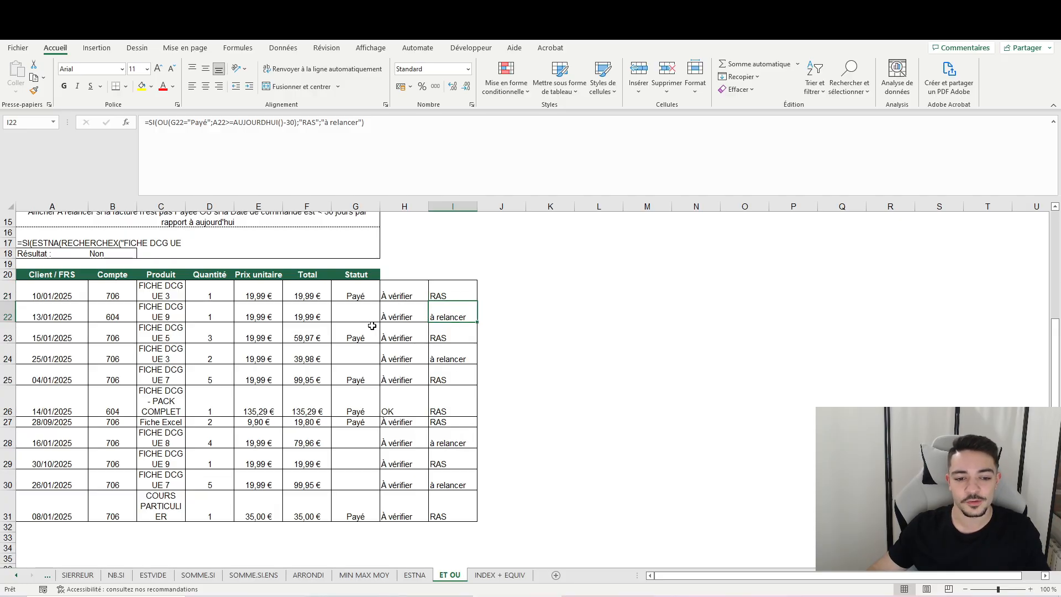
click(367, 353)
Examine the OU formula in I29 against the row's status in G29 and order date in A29
click(448, 463)
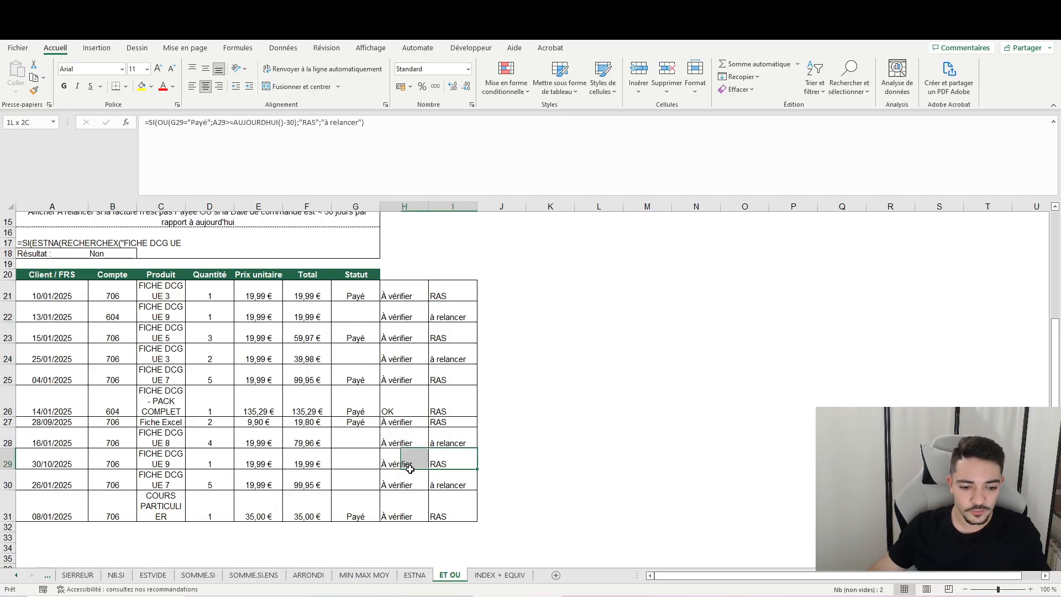
click(356, 463)
click(53, 465)
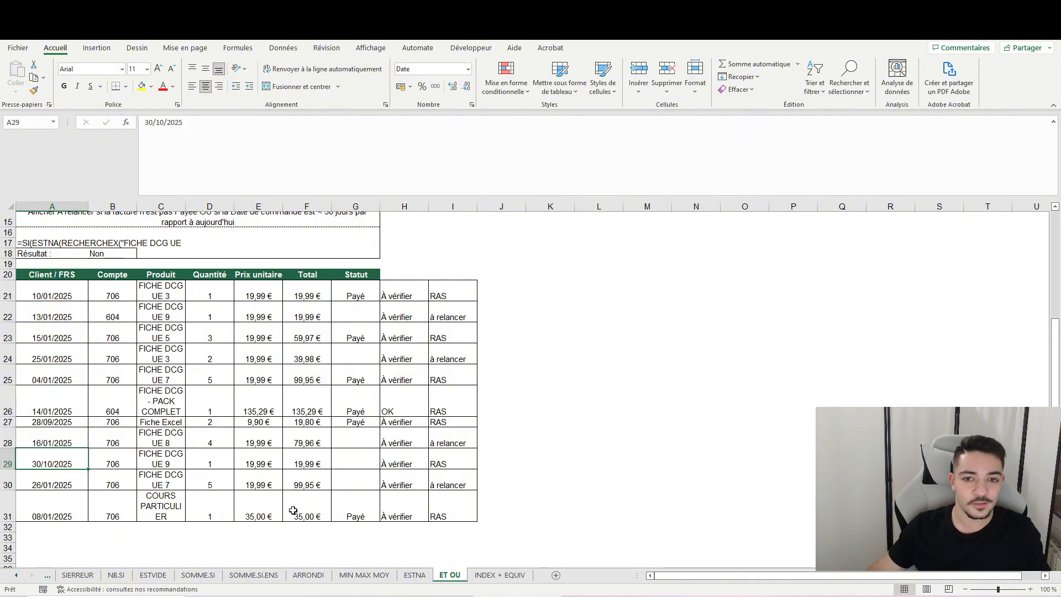
click(450, 464)
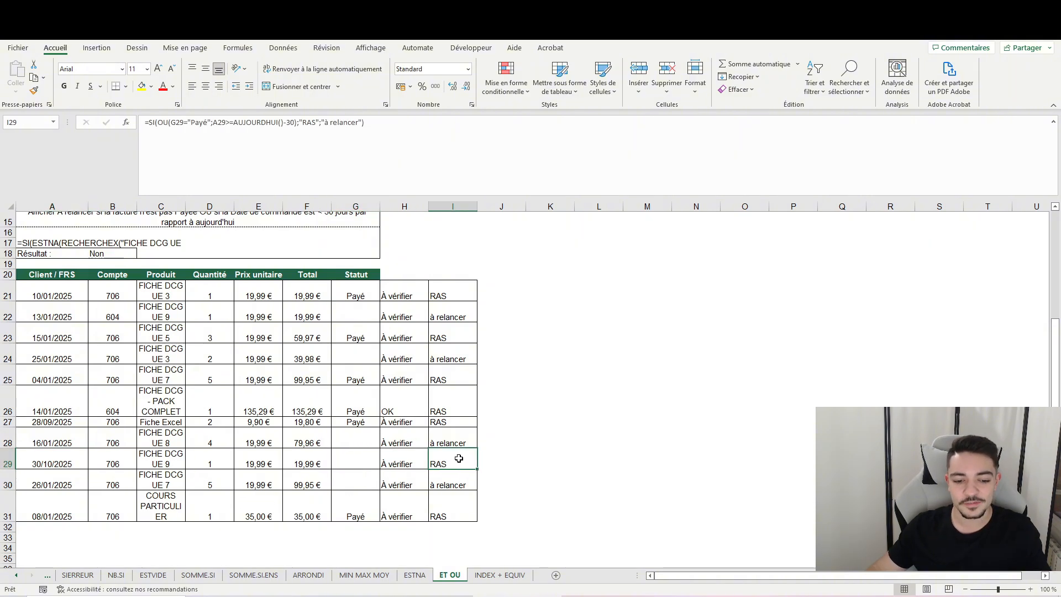
Set the order date in A28 to 30/10/2025 and check the row's OU result in I28
click(77, 443)
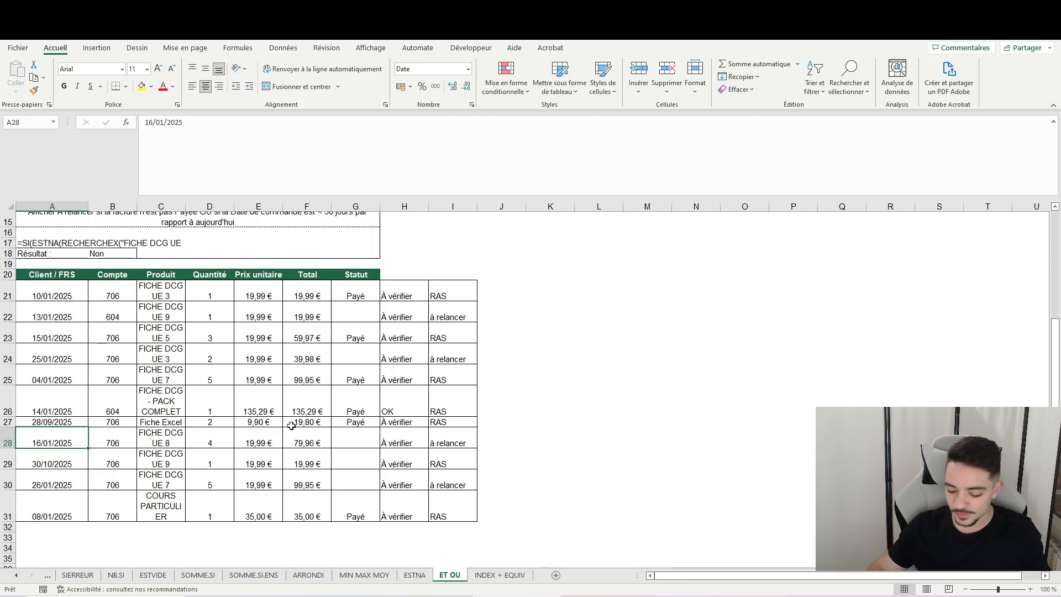
text(30/10/2025)
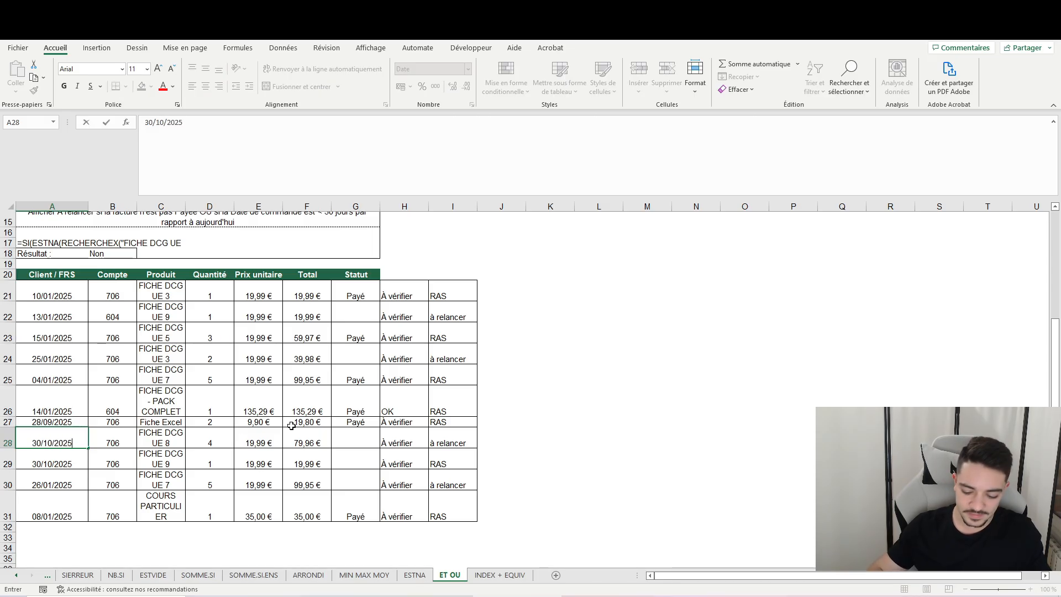
key(Return)
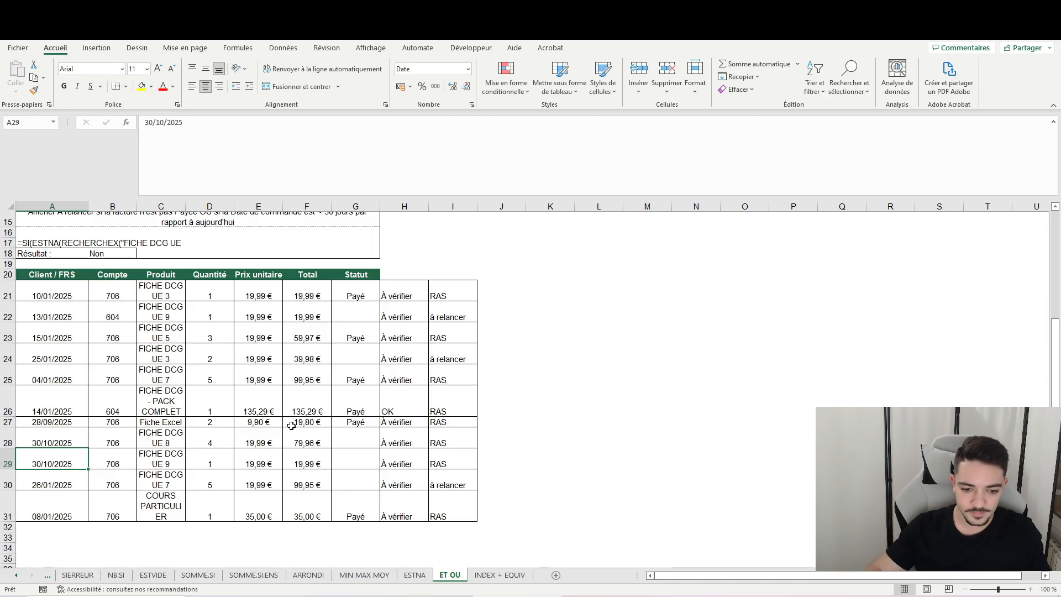
click(451, 442)
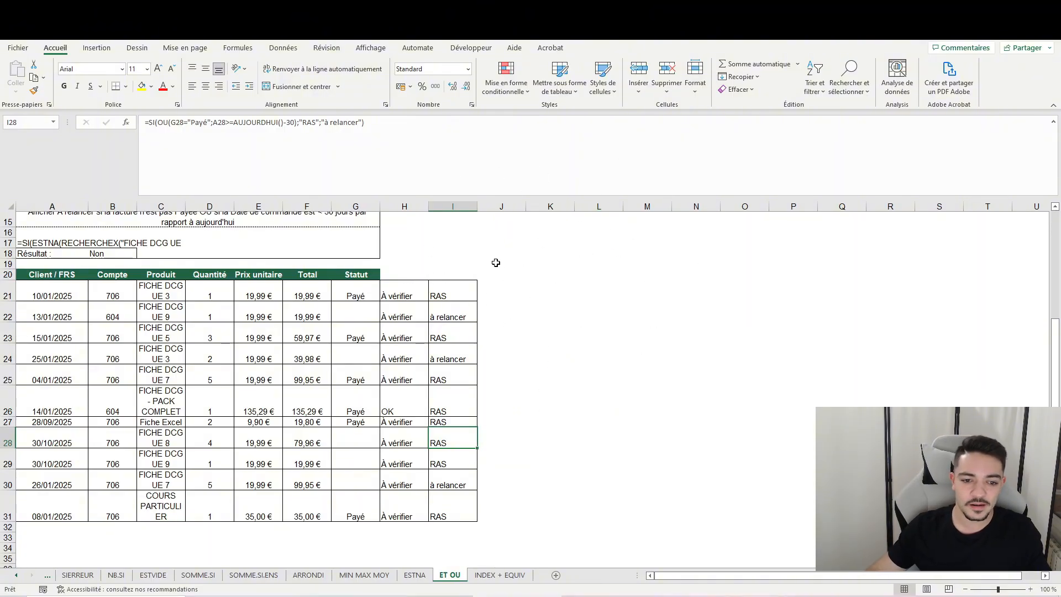
Start a new conditional formatting rule on column I for cells whose specific text contains "RAS"
click(453, 206)
click(506, 77)
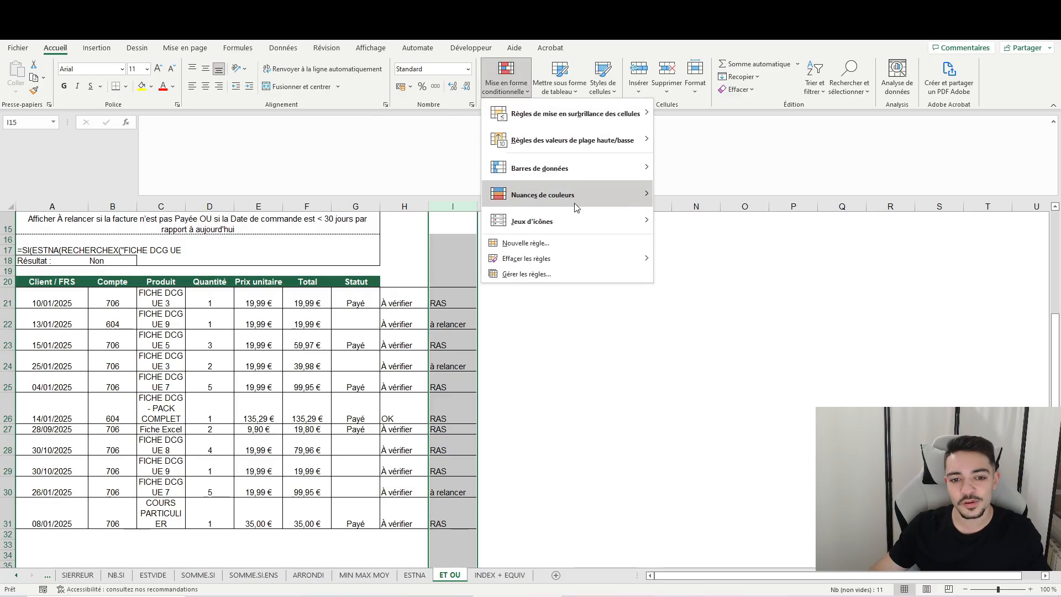
click(549, 246)
click(241, 186)
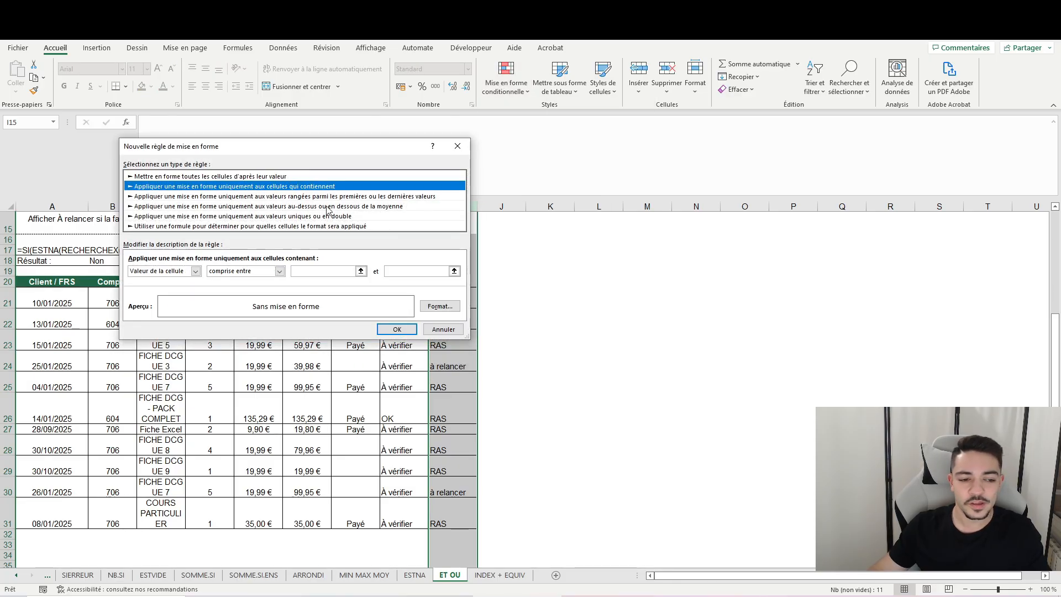
click(194, 271)
click(172, 289)
click(267, 271)
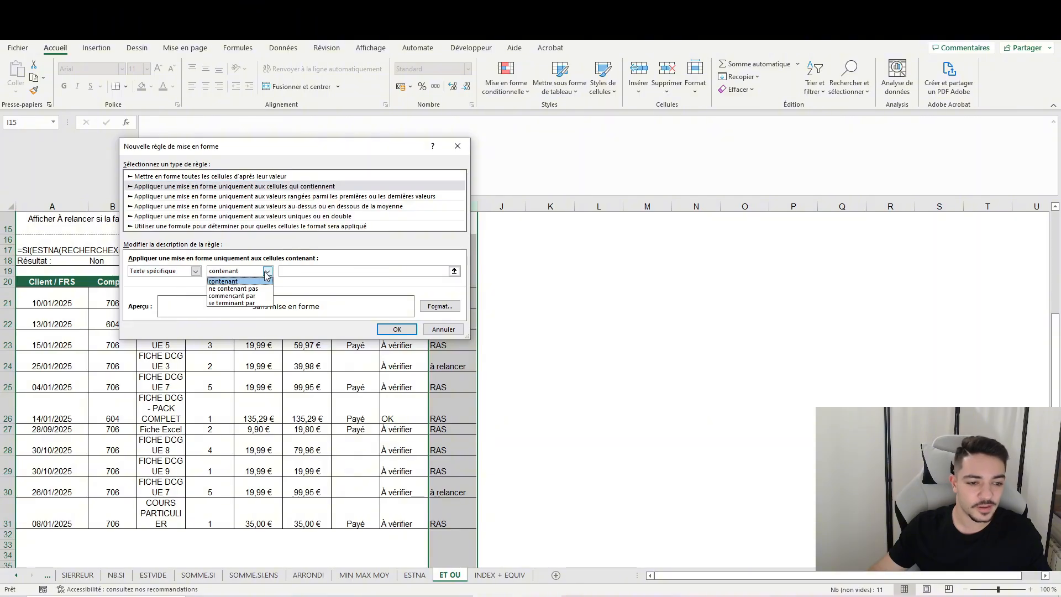
click(235, 281)
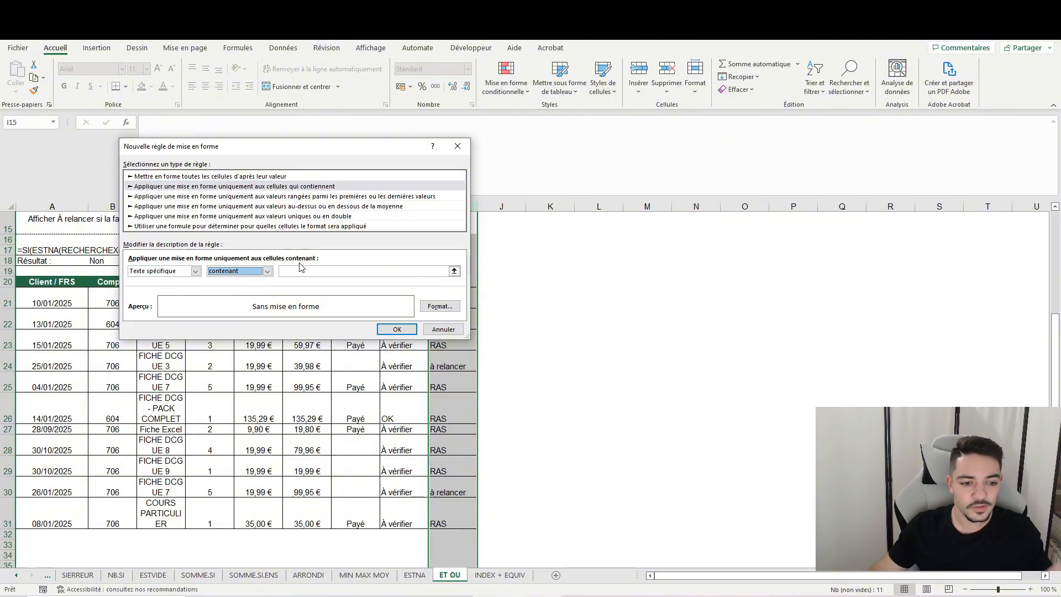
click(297, 270)
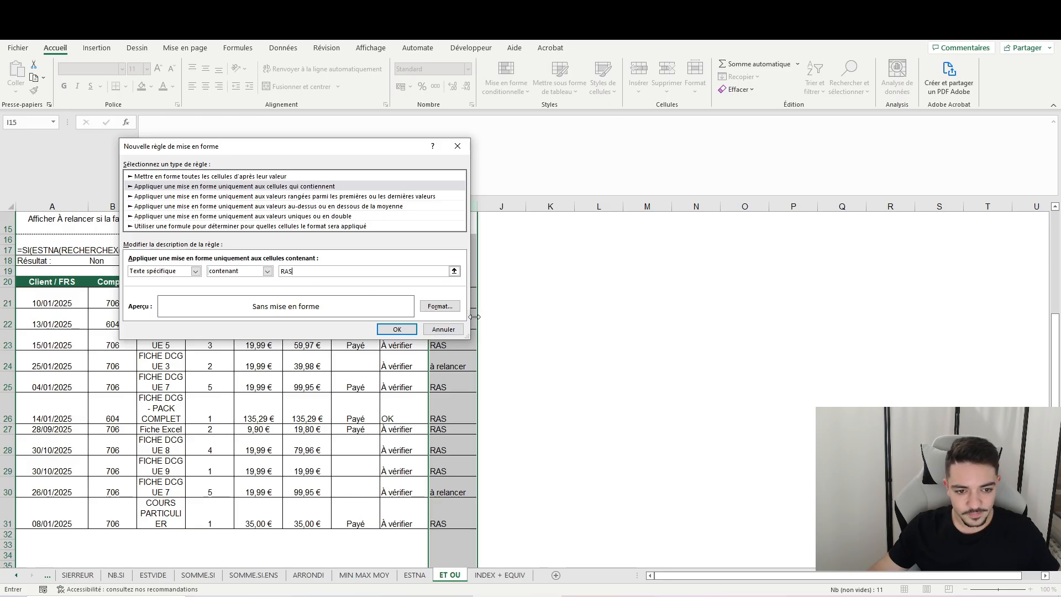
text(RAS)
Give the RAS rule a light green fill and apply it to column I
click(440, 306)
click(197, 226)
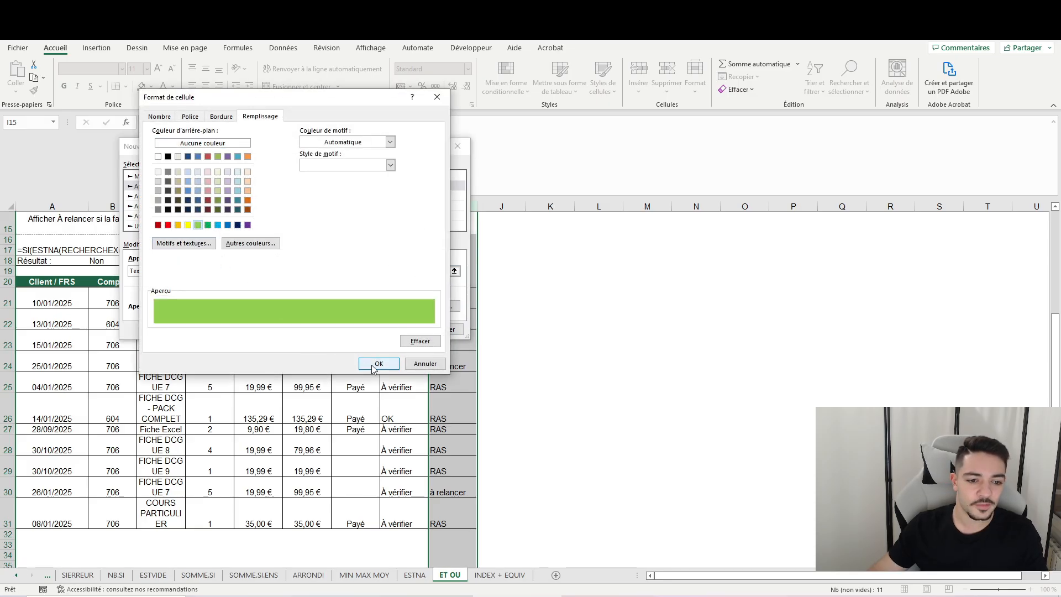
click(379, 363)
click(397, 329)
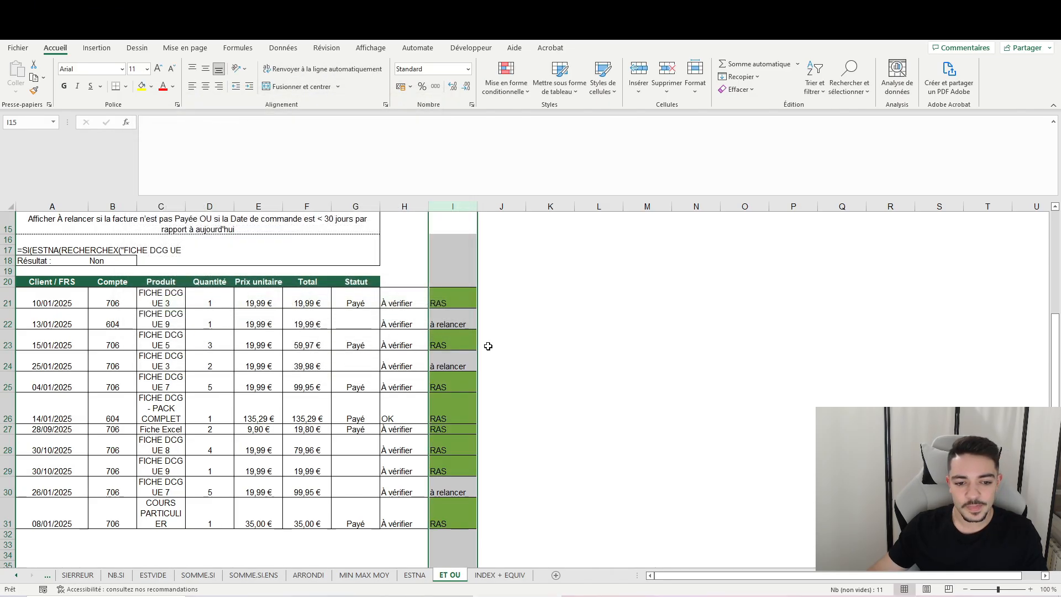
click(550, 319)
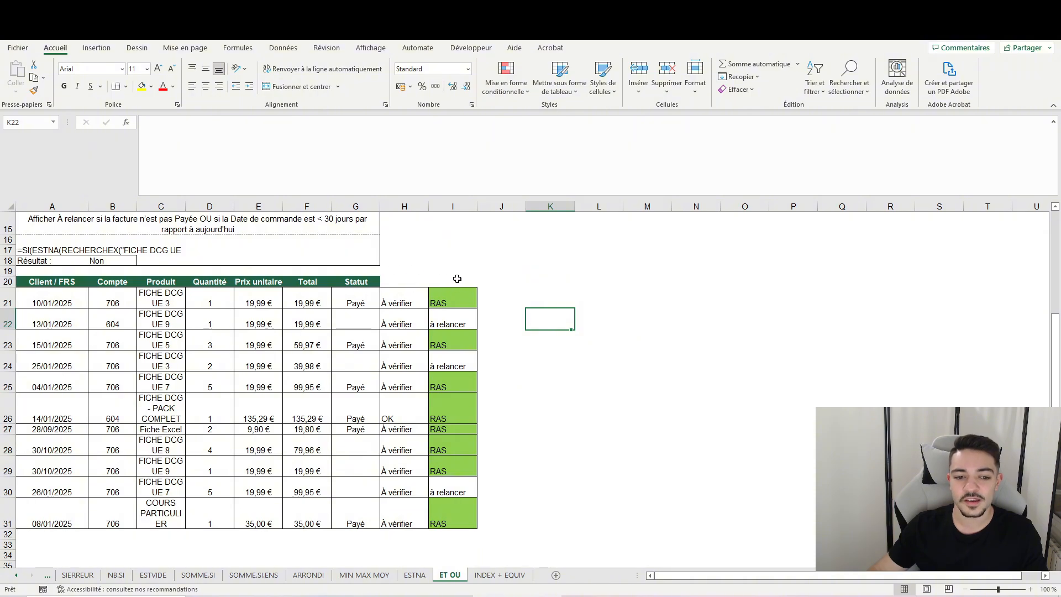
Add filters to the orders table's header row across A20:I20
click(457, 279)
drag(438, 285, 51, 278)
key(ctrl+shift+l)
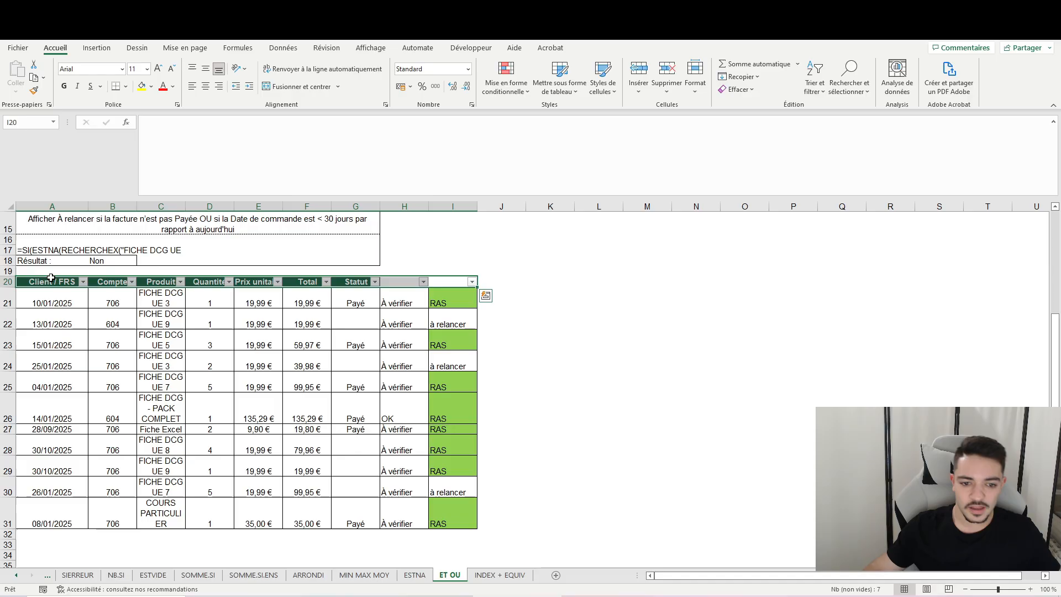
Sort the orders table by cell colour on column I, with the unfilled cells first
click(467, 271)
click(471, 281)
mouse_move(456, 332)
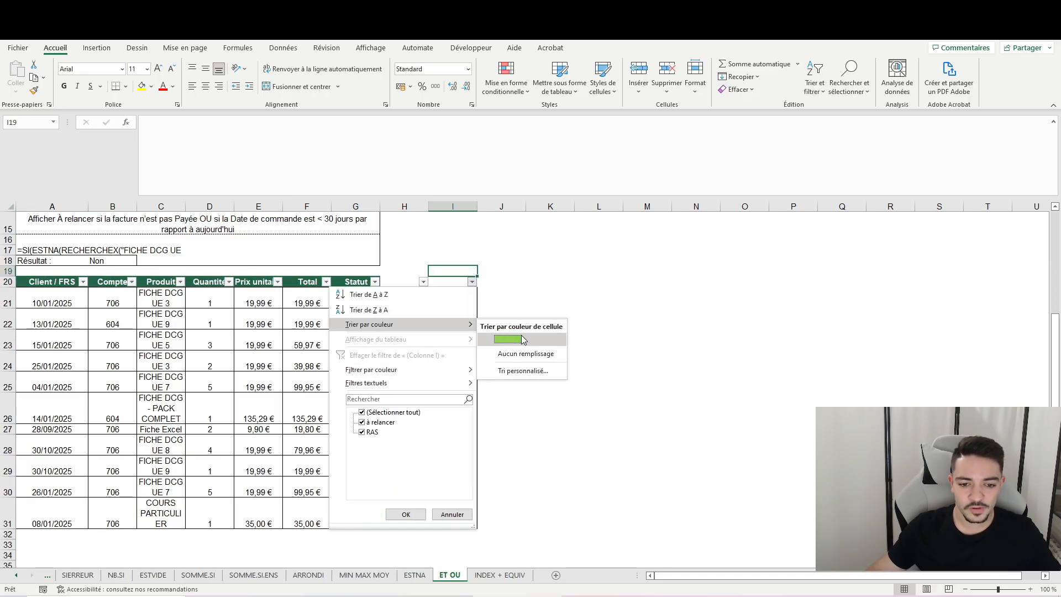
click(530, 351)
click(544, 371)
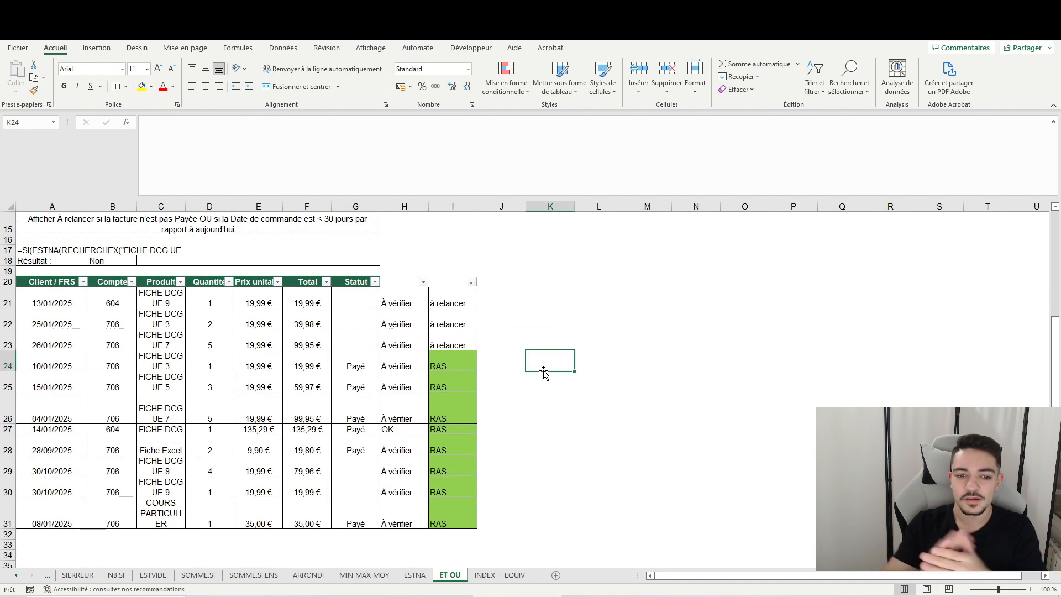